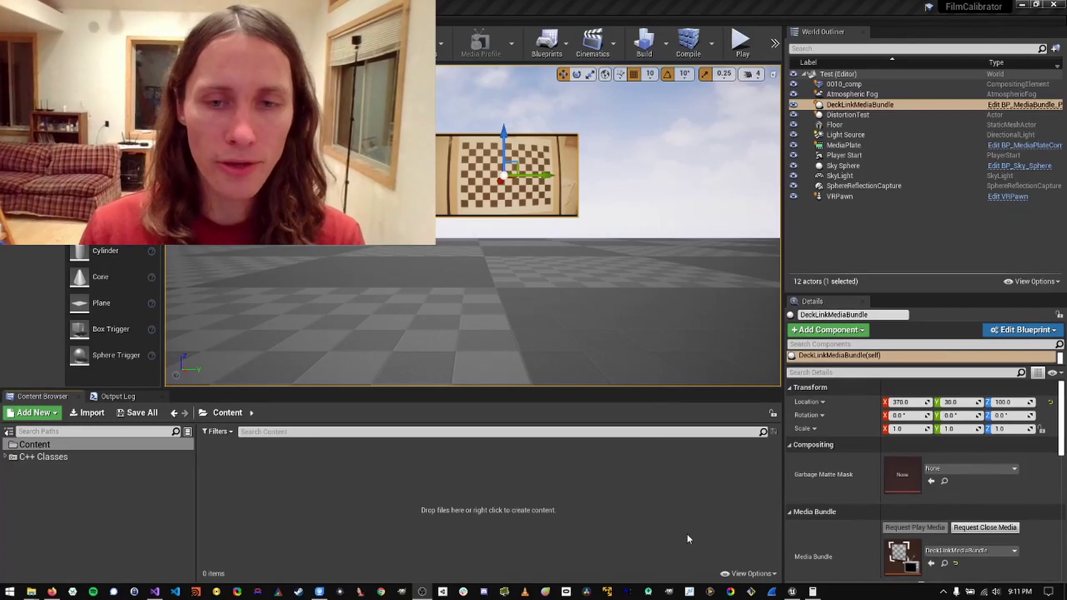
Show plugin content in the Content Browser and open the Blueprints folder of LensCalibrator Content
left_click(750, 574)
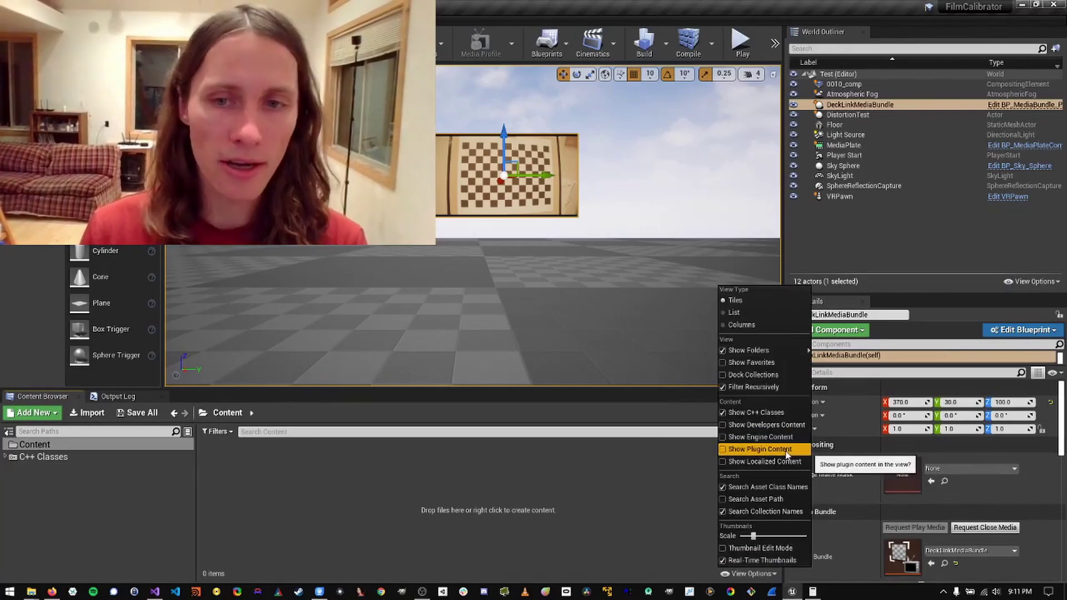
left_click(759, 449)
left_click(42, 478)
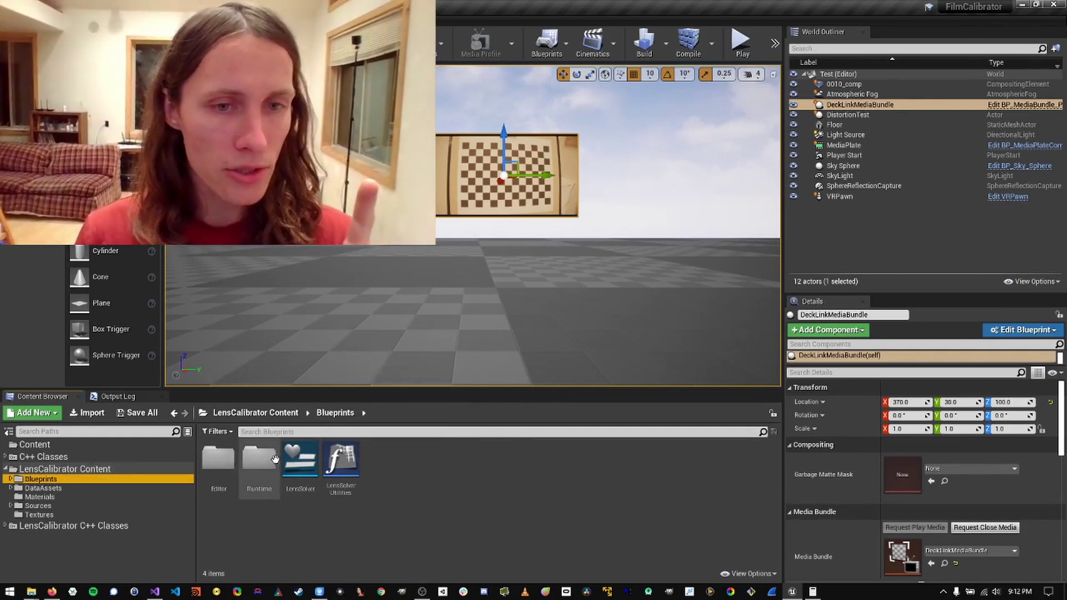
Run the LensSolver editor utility widget and place its window clear of the webcam area
right_click(305, 467)
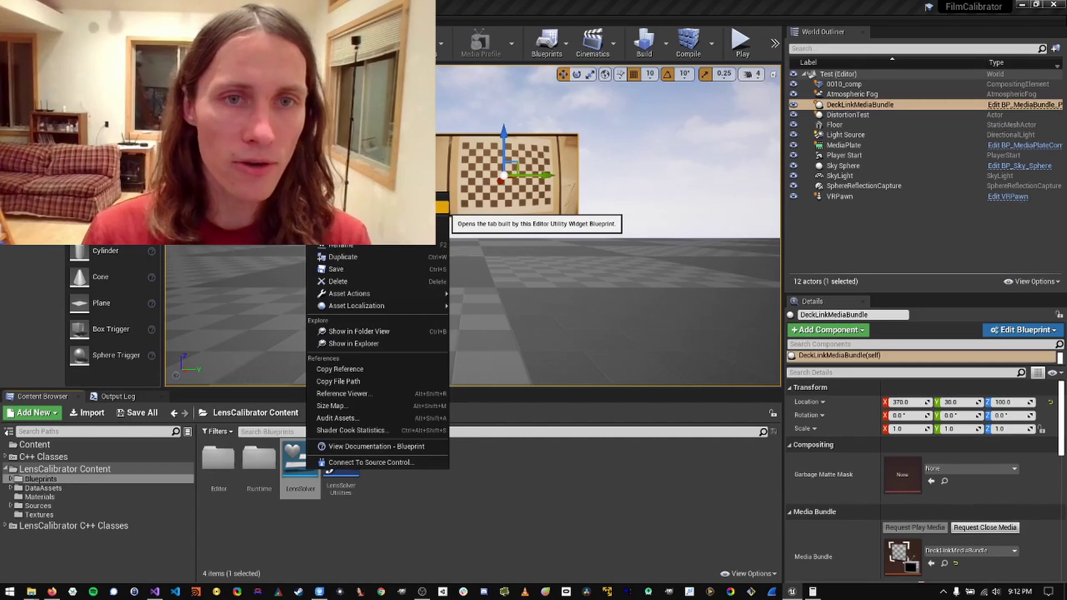
left_click(422, 207)
left_click_drag(564, 61, 775, 68)
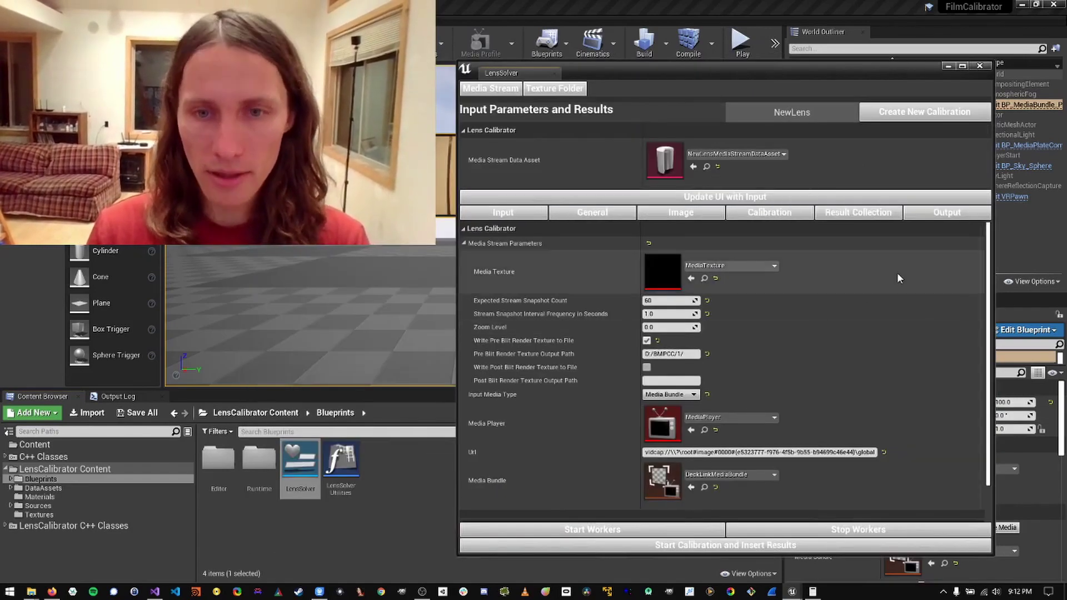
Create a new lens calibration named BMPCC
scroll(898, 275, "down", 2)
scroll(899, 280, "up", 2)
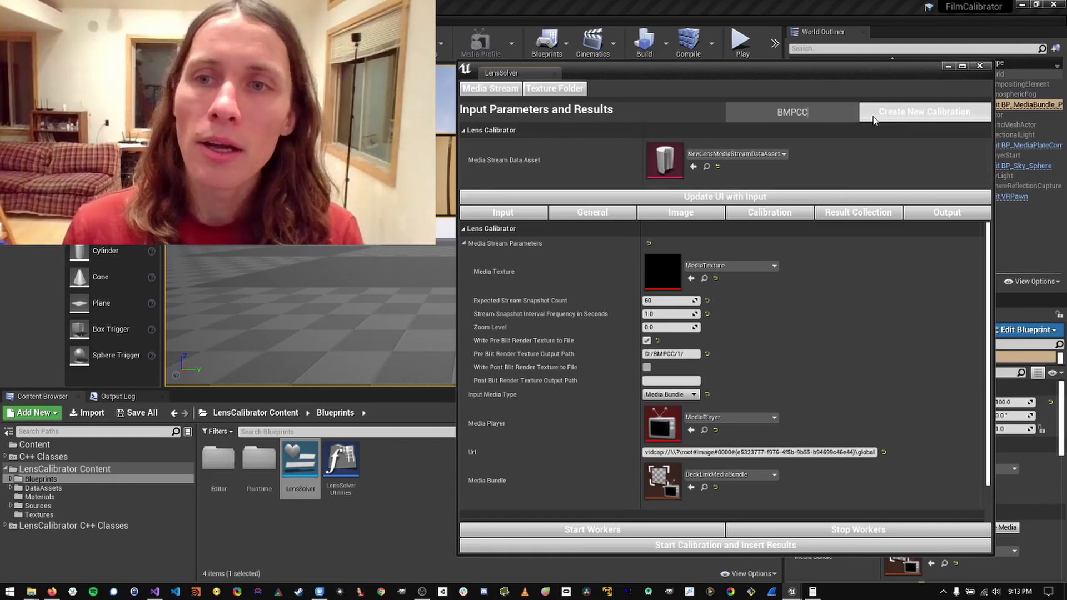
left_click(887, 122)
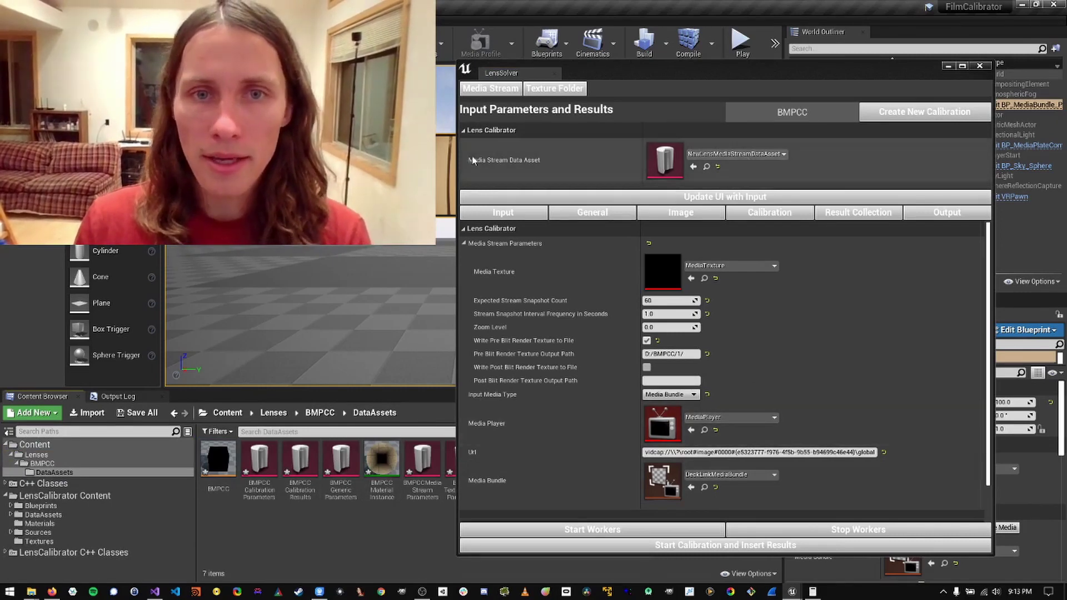
Assign BMPCCMediaStreamDataAsset as the media stream data asset and refresh the LensSolver parameters from it
left_click(782, 154)
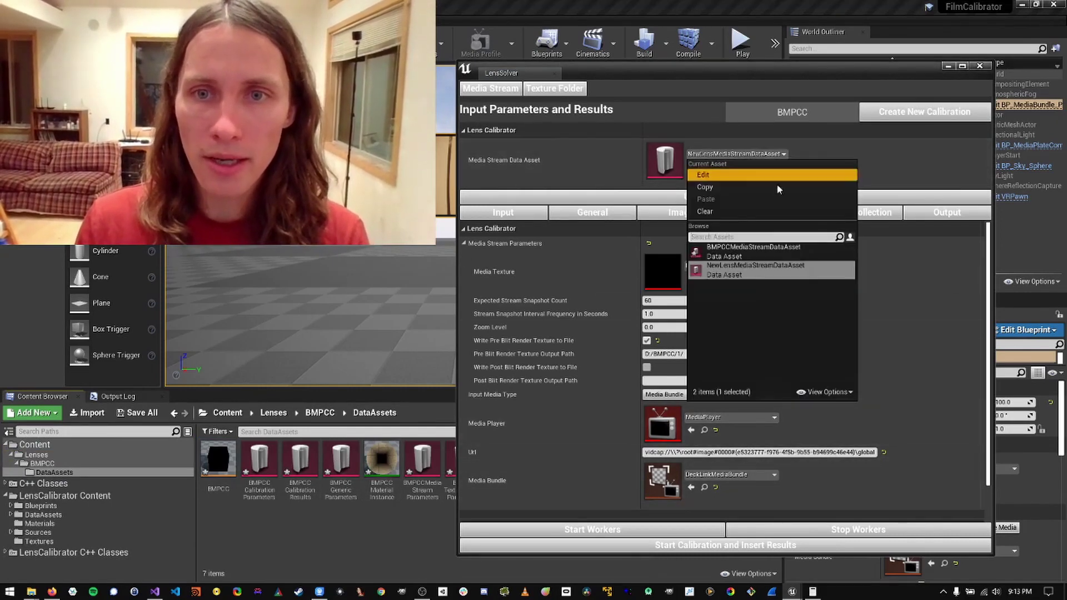
left_click(762, 251)
left_click(717, 199)
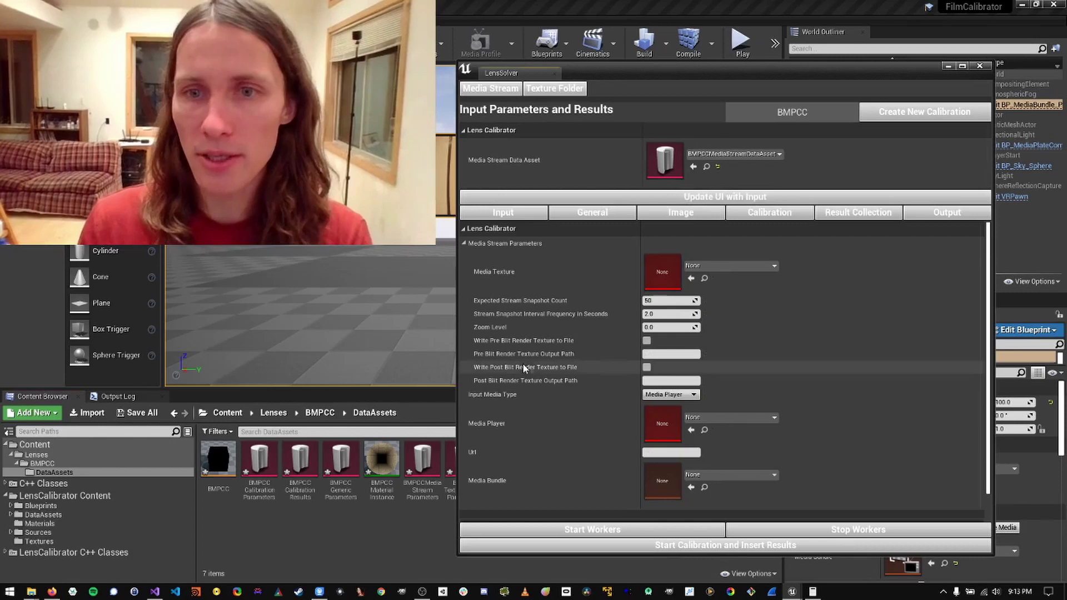
Set the input media type to Media Bundle and choose DeckLinkMediaBundle as the media bundle
scroll(836, 269, "down", 1)
scroll(836, 268, "down", 1)
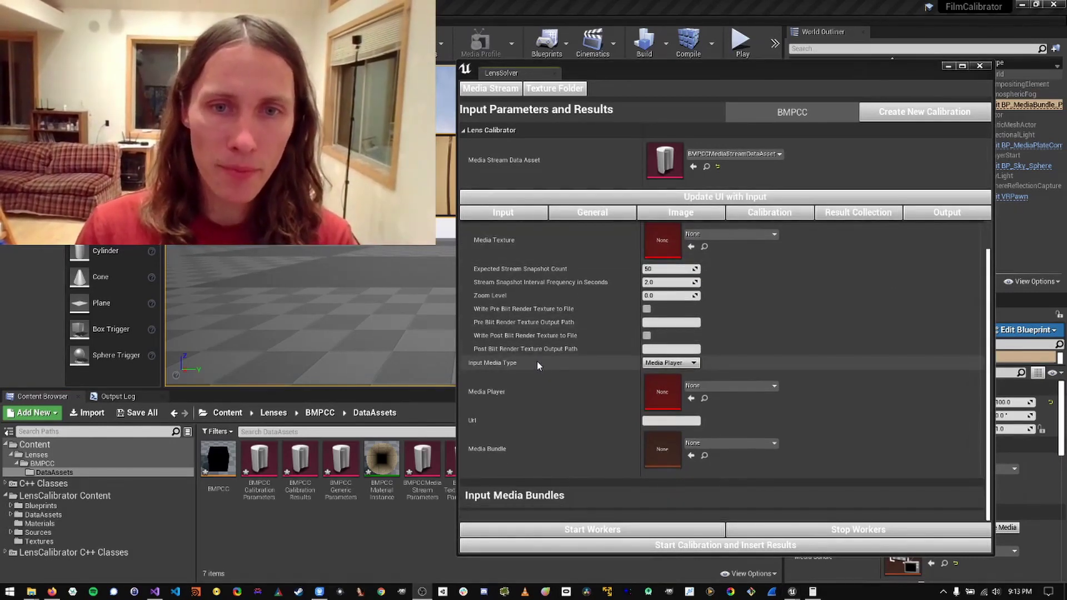
left_click(688, 363)
left_click(688, 380)
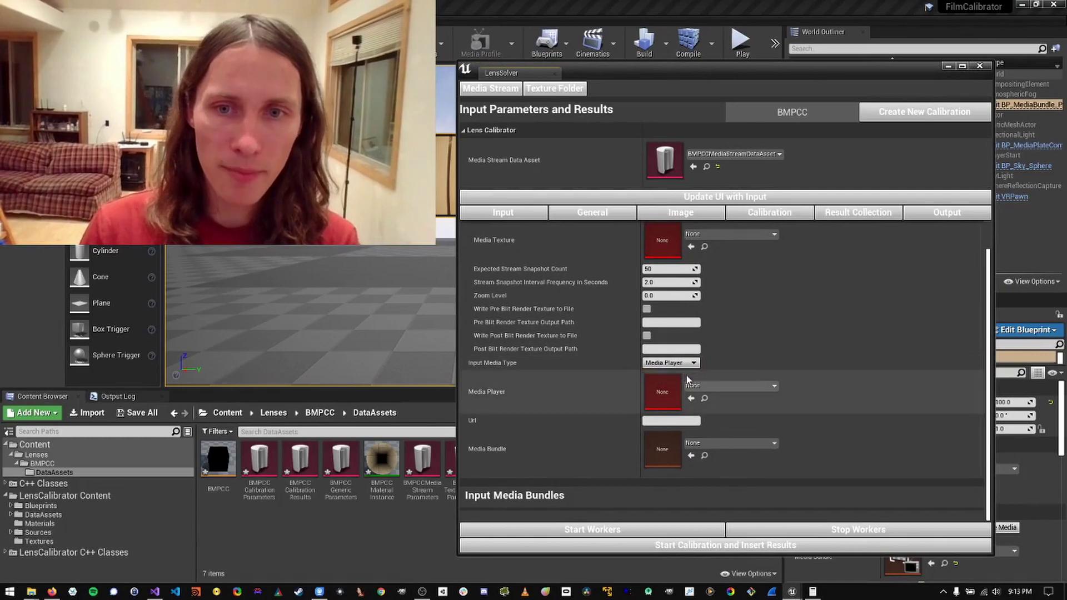
left_click(678, 362)
left_click(678, 380)
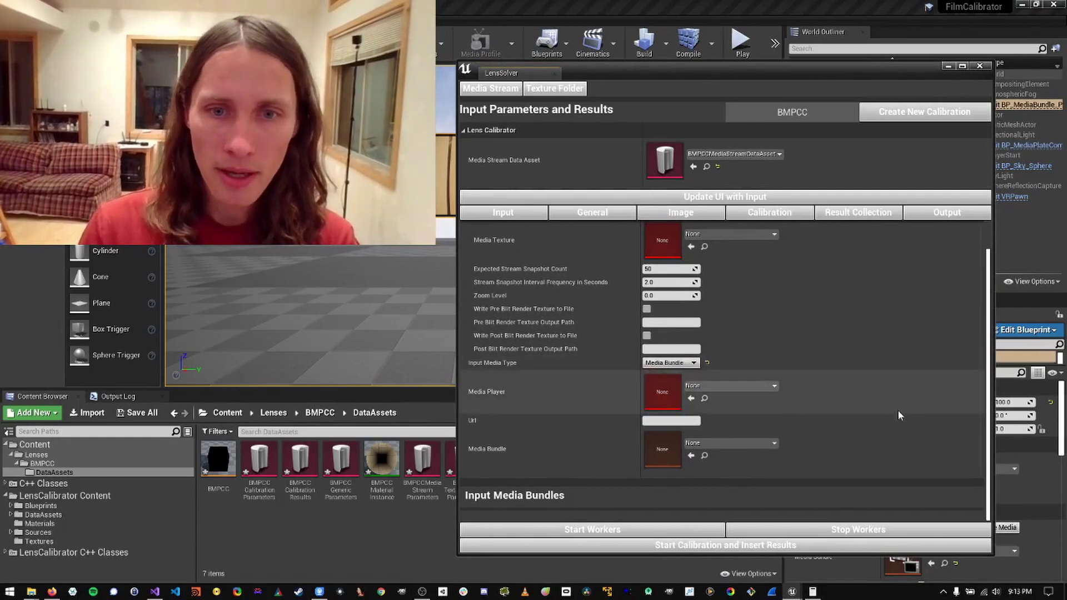
left_click(739, 443)
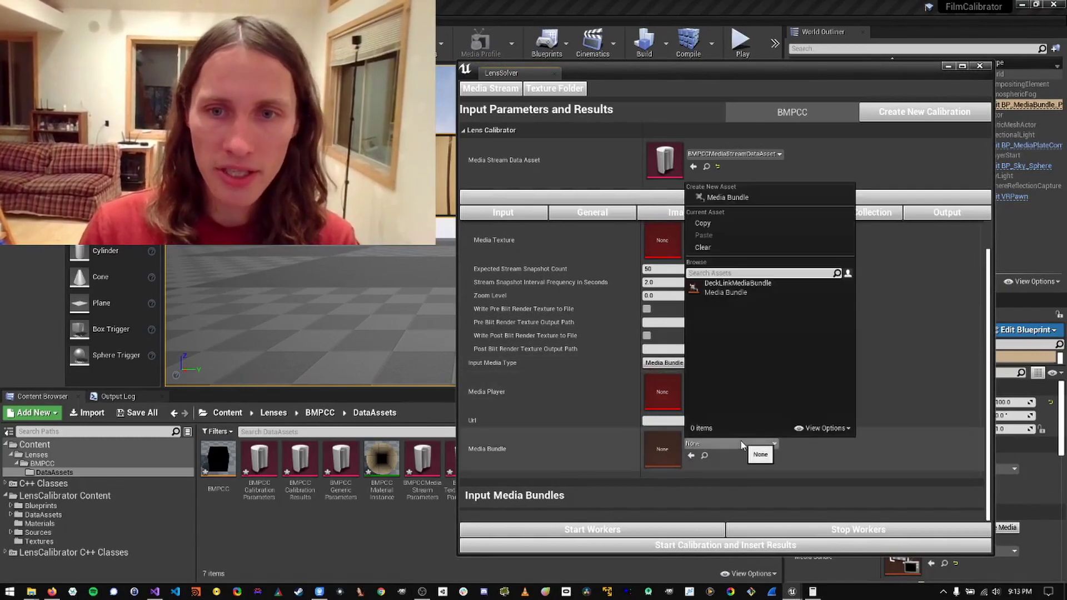
left_click(745, 289)
Update the UI with the new input and enable DeckLinkMediaBundle under Input Media Bundles
left_click_drag(712, 75, 562, 34)
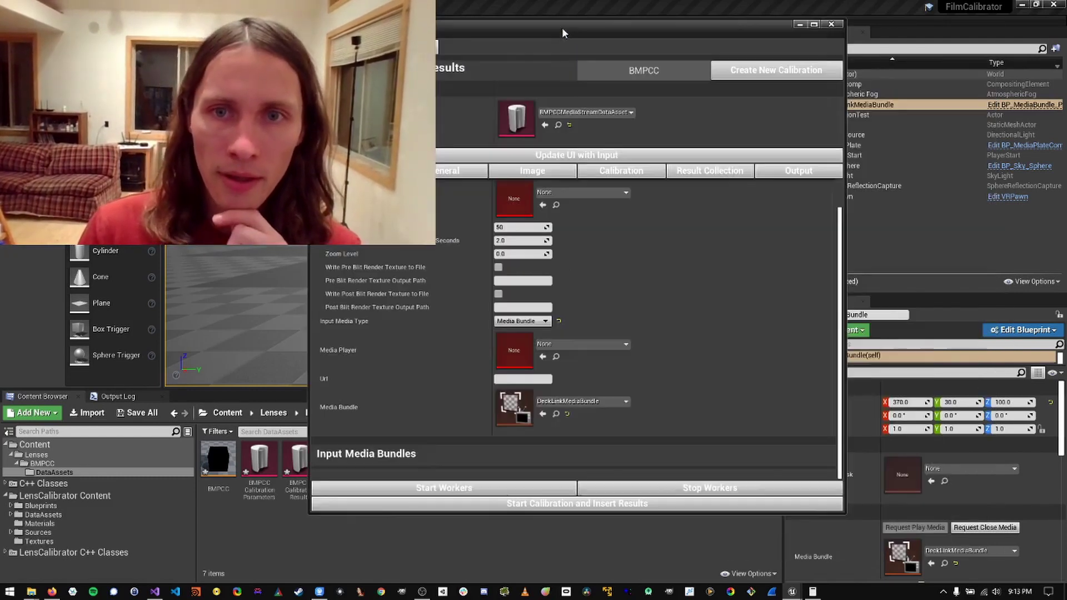
left_click(553, 155)
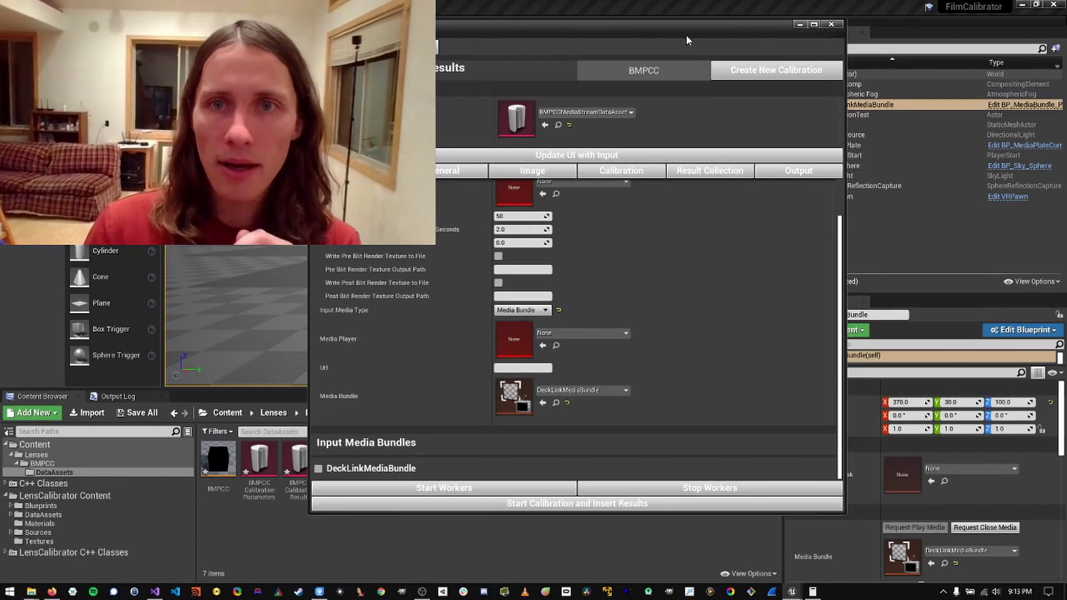
left_click_drag(687, 40, 544, 73)
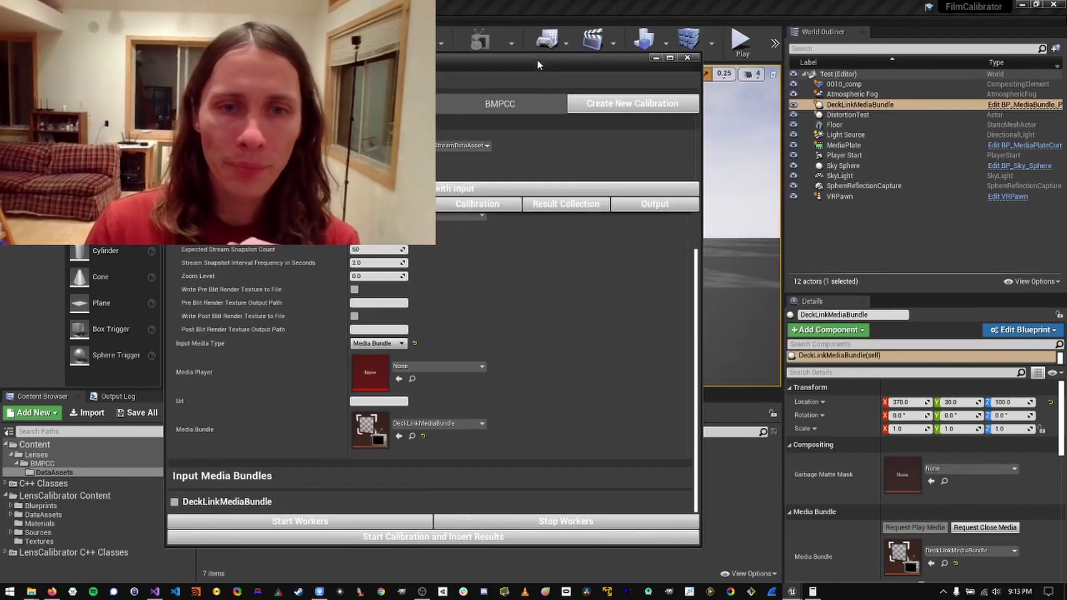
left_click(890, 106)
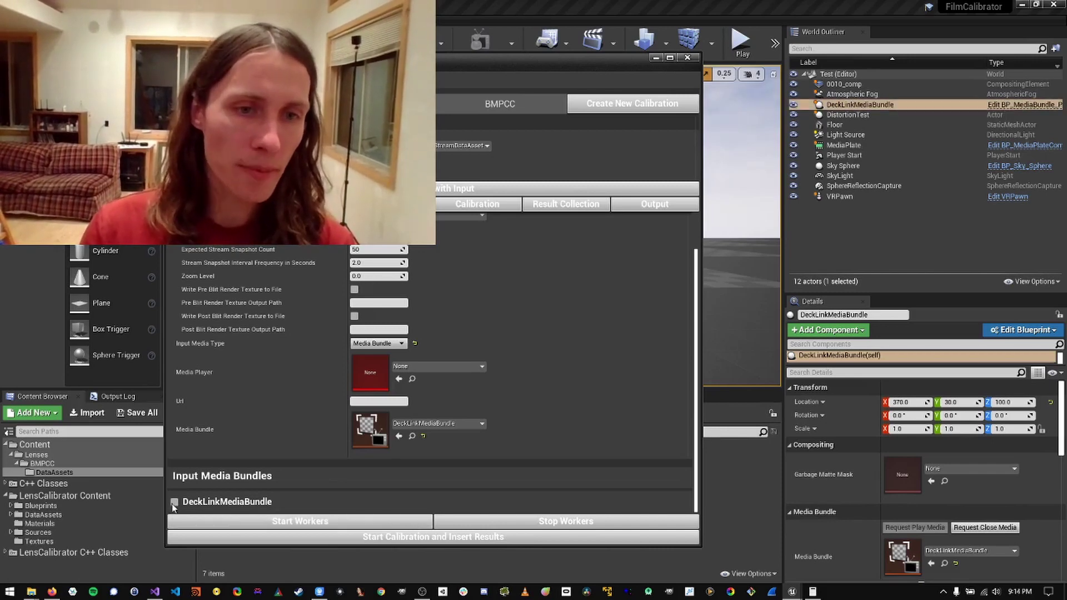
left_click(216, 507)
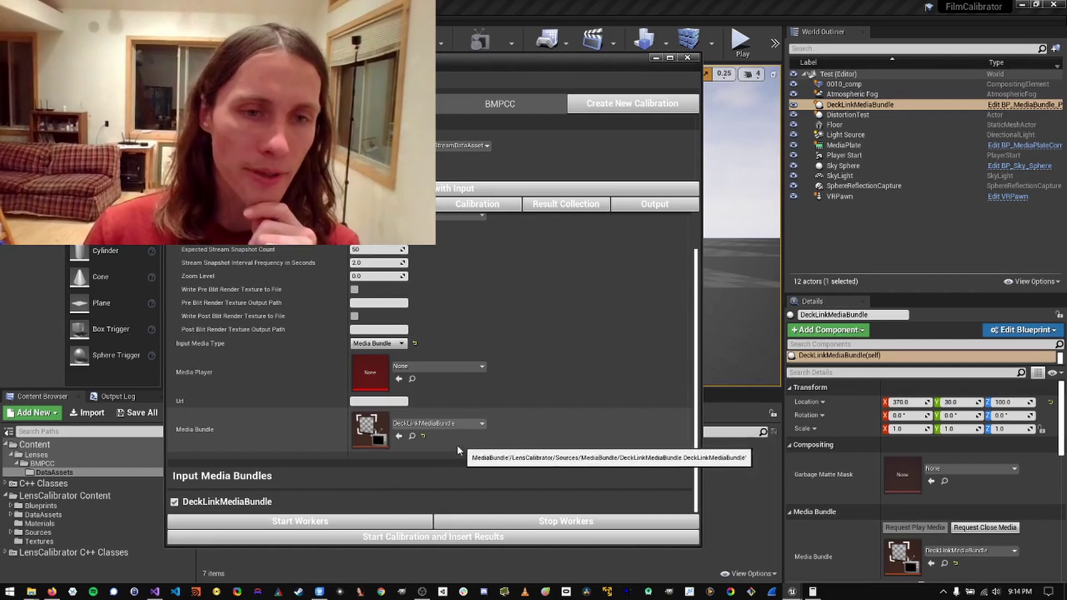
Set the expected stream snapshot count to 60 and the snapshot interval frequency to 1.0 seconds
scroll(457, 444, "up", 1)
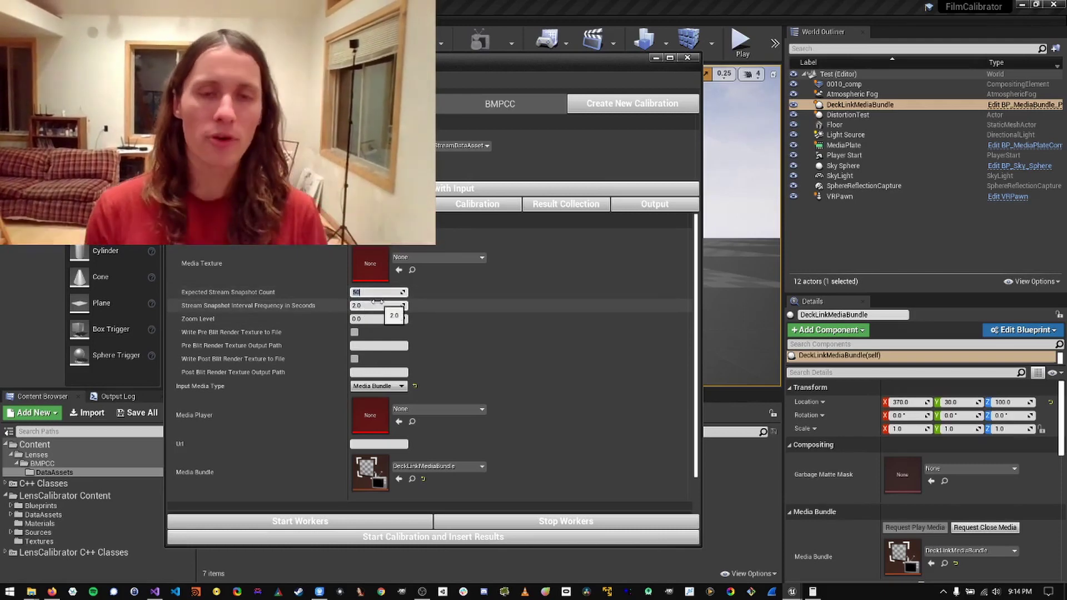
type("60")
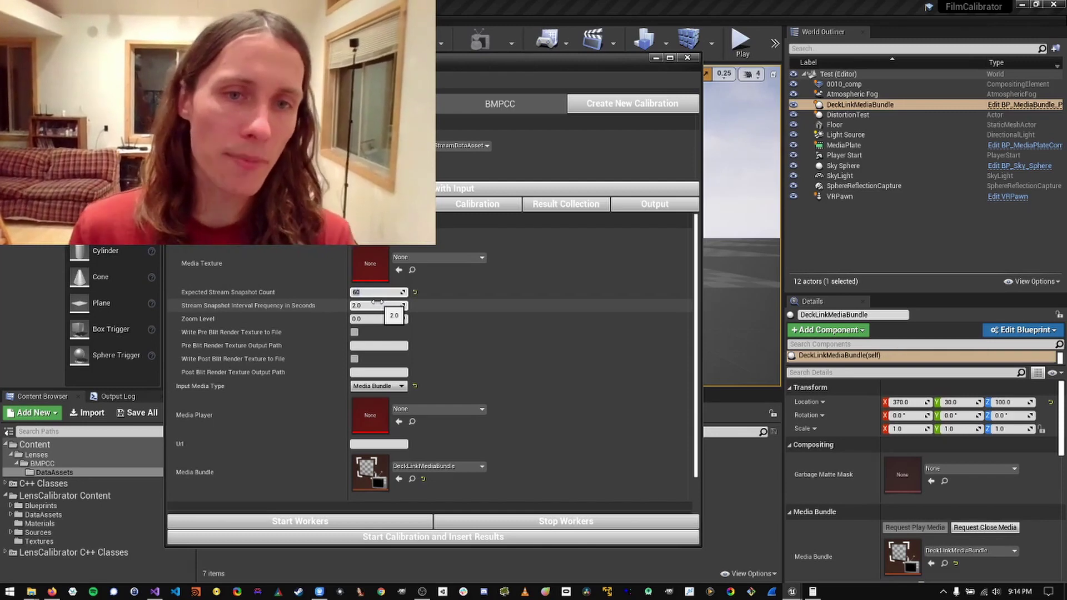
key("Tab")
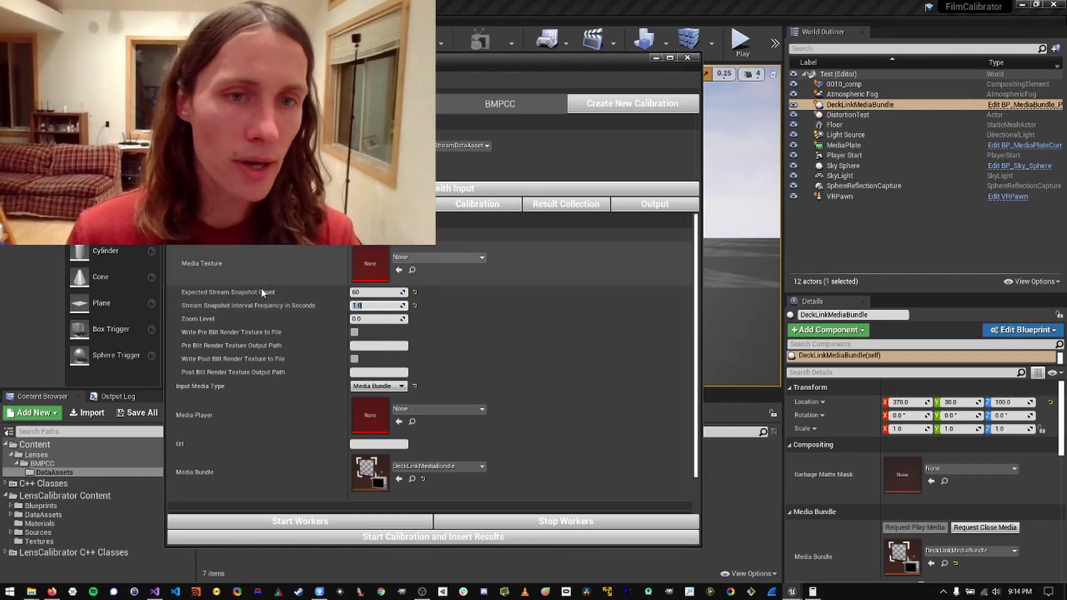
key("Tab")
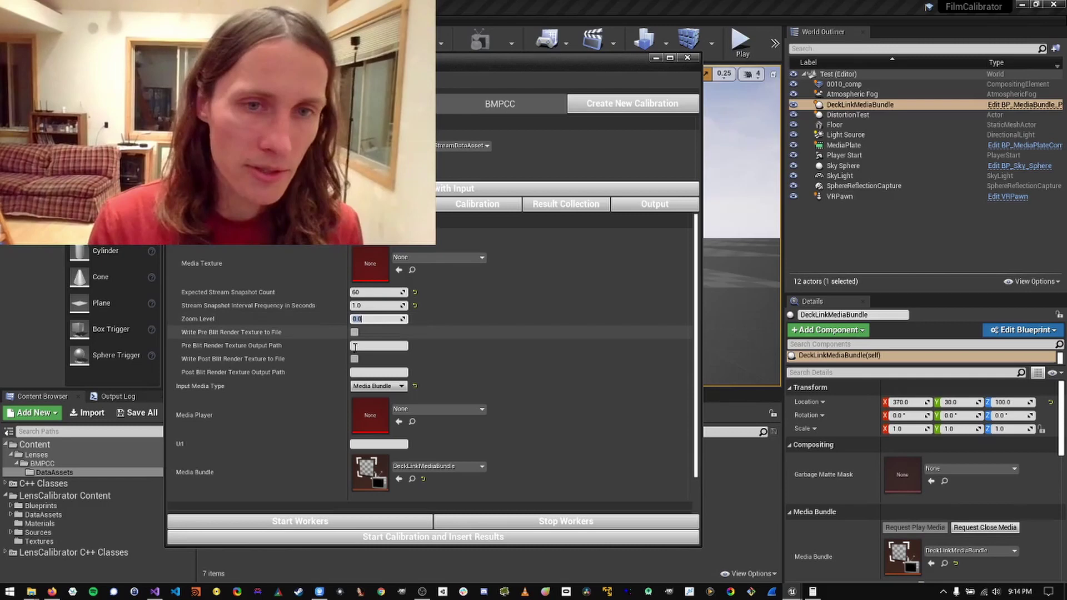
Enable writing the pre-blit render texture to file
left_click(219, 332)
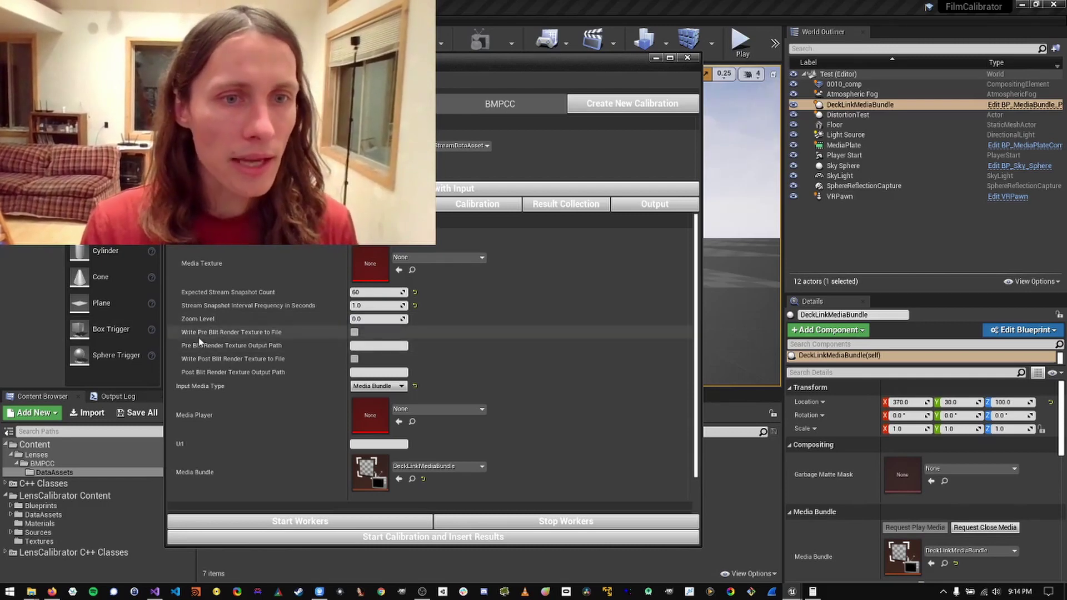
left_click(354, 331)
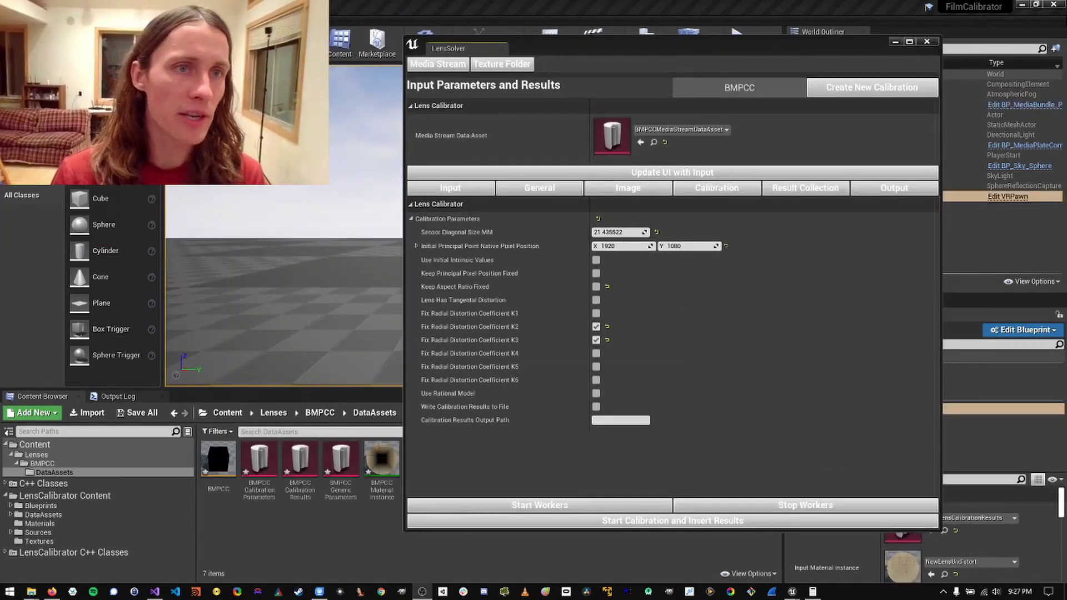
Bring up the Output Log and clear its contents
left_click(52, 17)
mouse_move(115, 239)
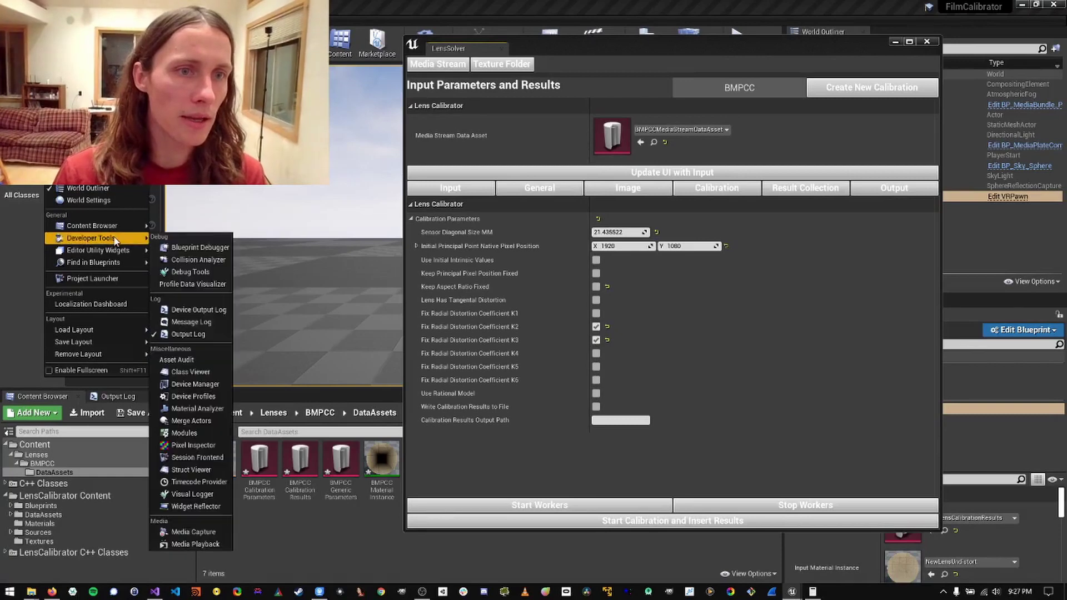
left_click(203, 333)
right_click(215, 377)
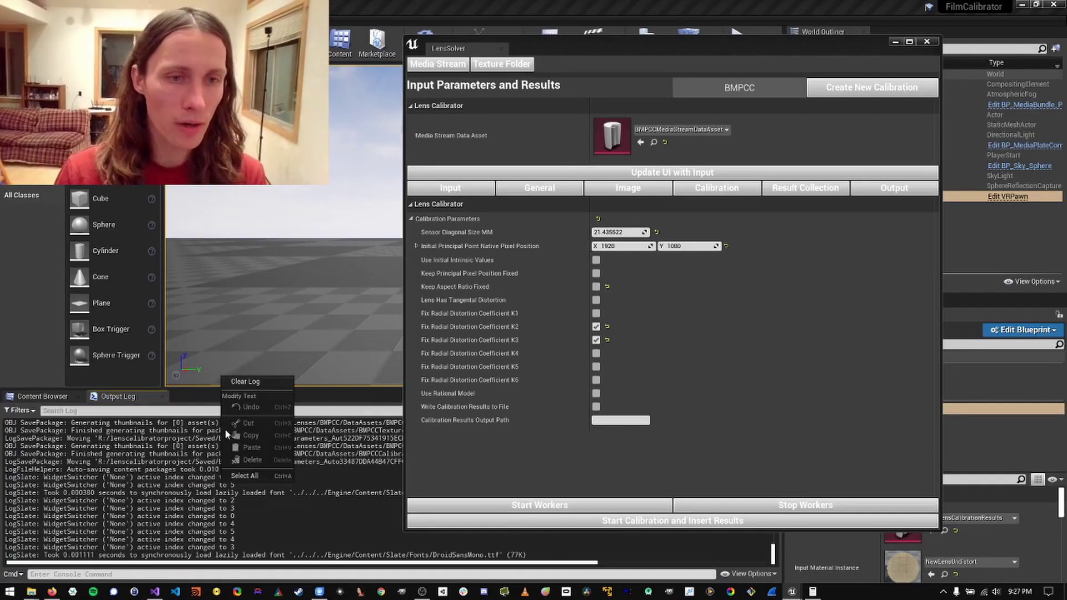
left_click(244, 384)
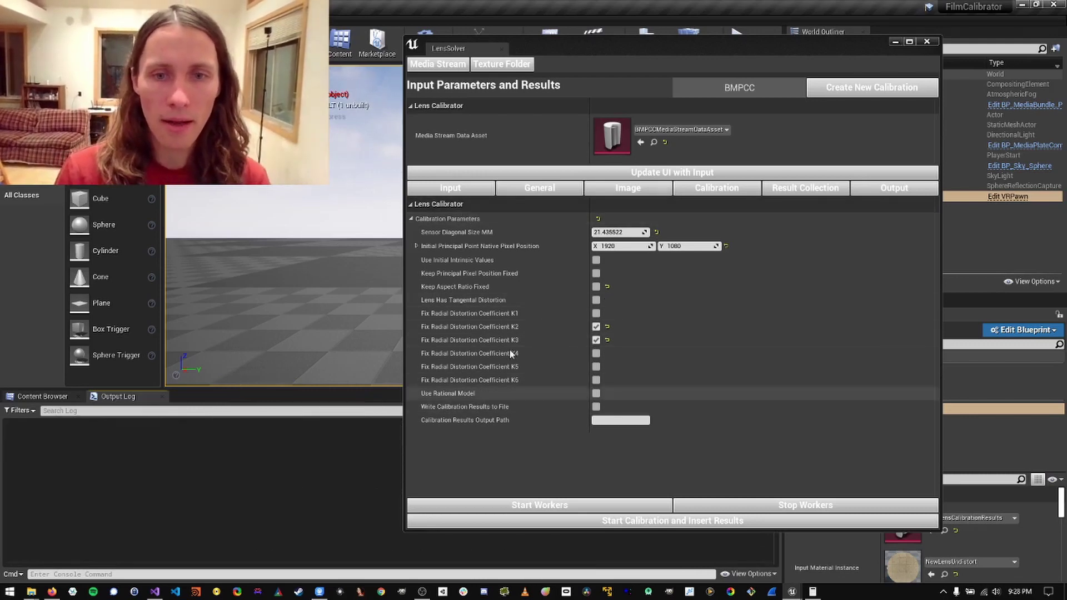
Start the LensSolver workers and, with its window snapped to half the screen, start the calibration with result insertion
left_click_drag(640, 53, 709, 82)
left_click(663, 535)
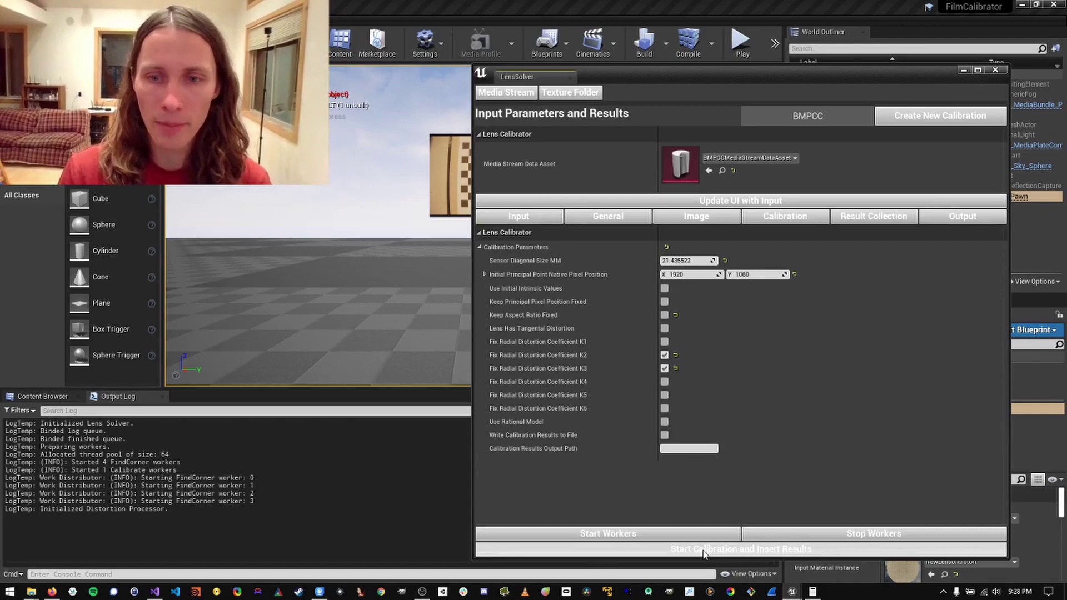
key("super+Right")
left_click(915, 432)
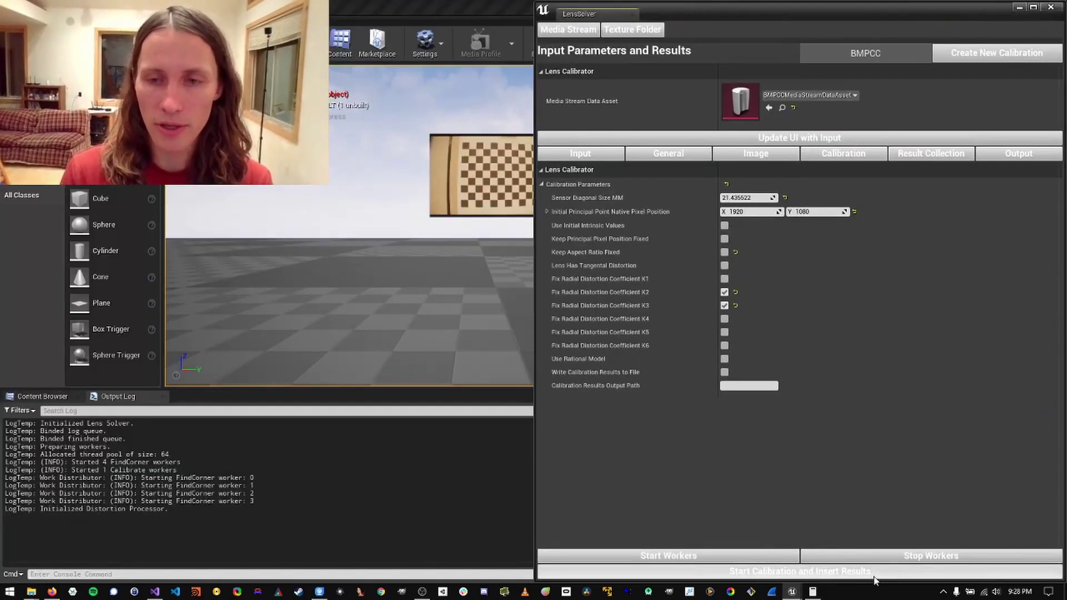
left_click(672, 570)
Select the DeckLink media plane showing the checkerboard and frame it in the viewport
left_click(468, 178)
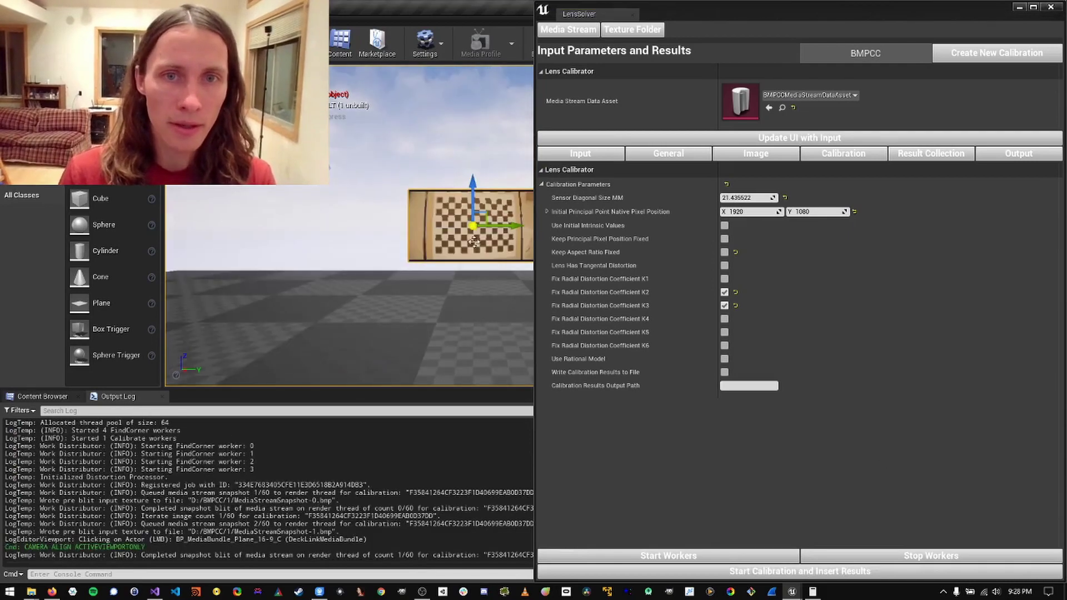
key("f")
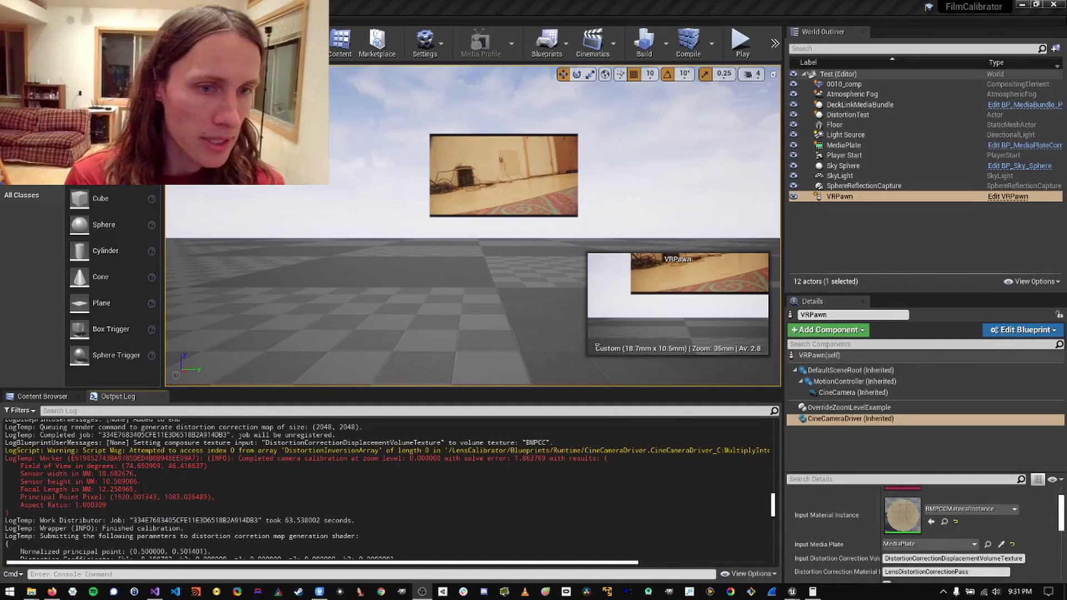
Examine the focal length result in the log, and open the BMPCC lens distortion volume from the LensSolver window
left_click_drag(139, 489, 39, 489)
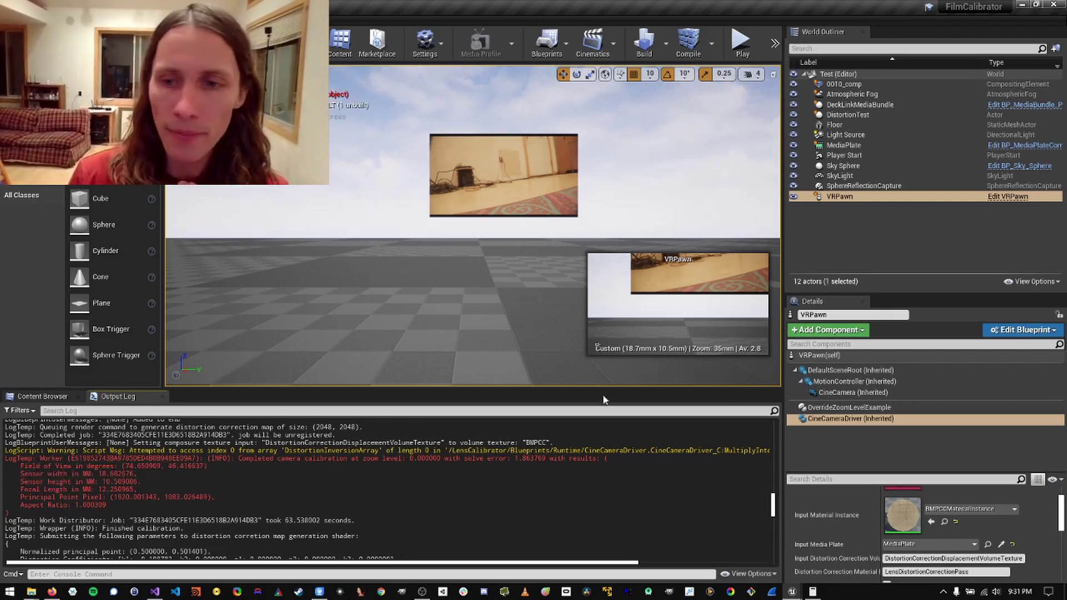
key("alt+Tab")
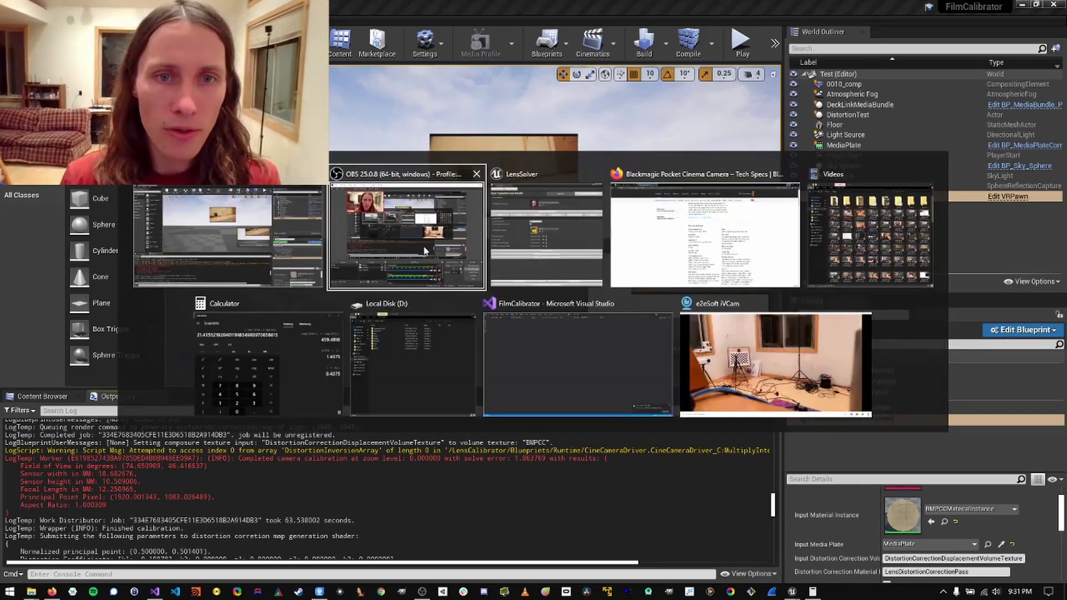
key("alt+Tab")
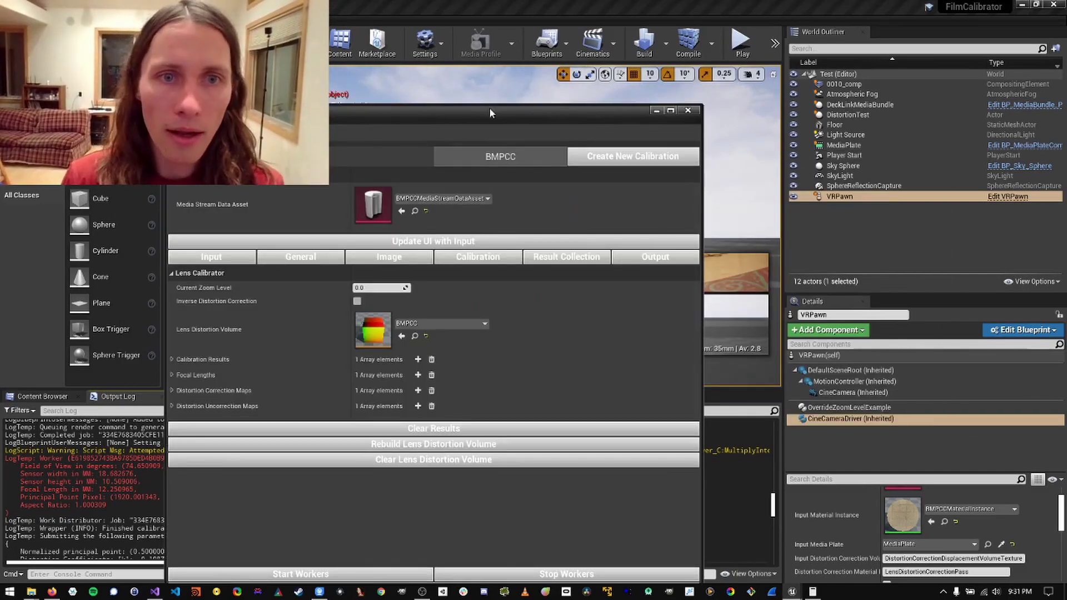
left_click_drag(491, 113, 821, 45)
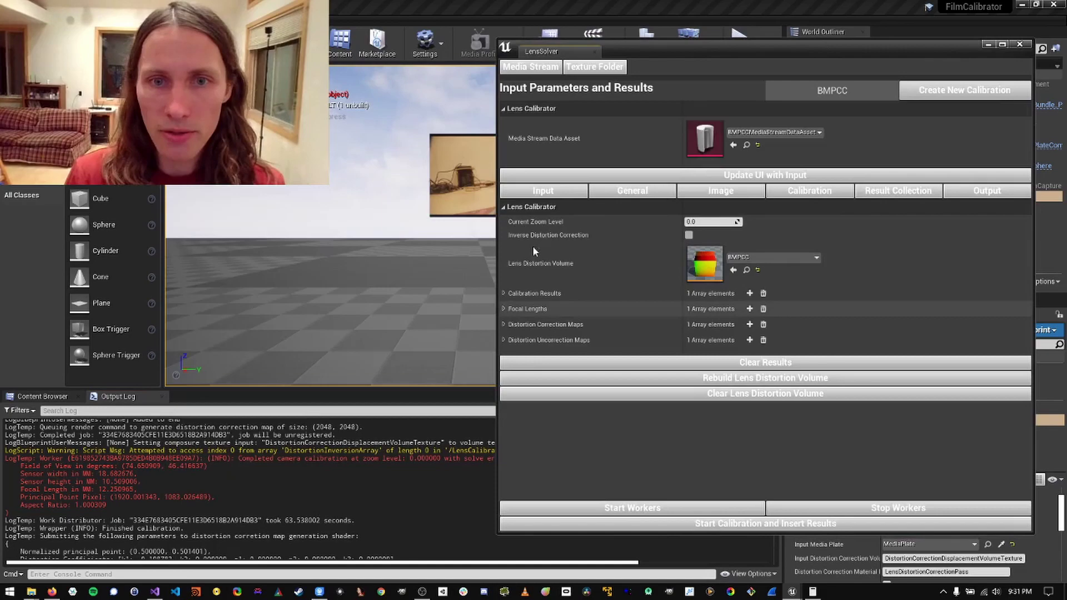
double_click(704, 264)
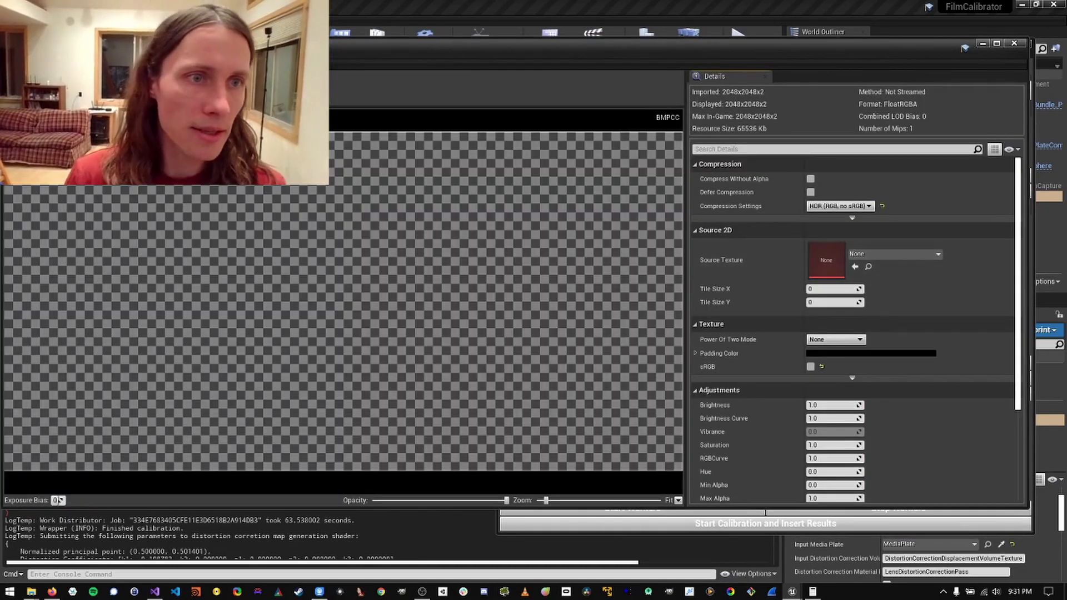
Hide the alpha channel in the BMPCC volume texture preview to inspect its distortion maps, and close the texture editor
left_click(48, 177)
left_click(33, 177)
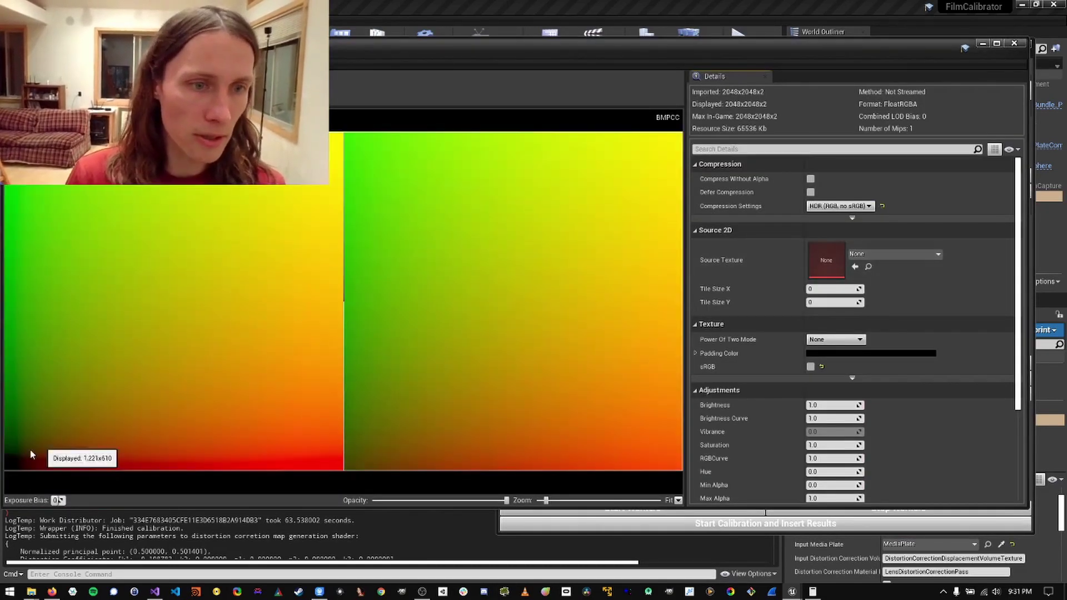
left_click(1014, 43)
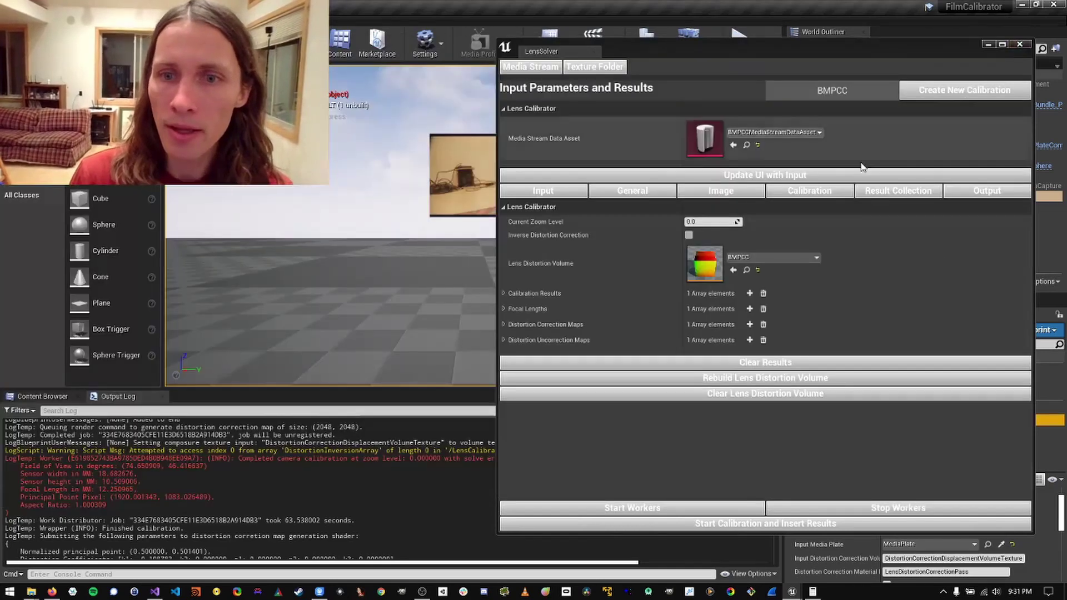
Examine the first calibration result's field of view, focal length, distortion coefficients and image count in LensSolver, and collapse the entry
left_click(504, 292)
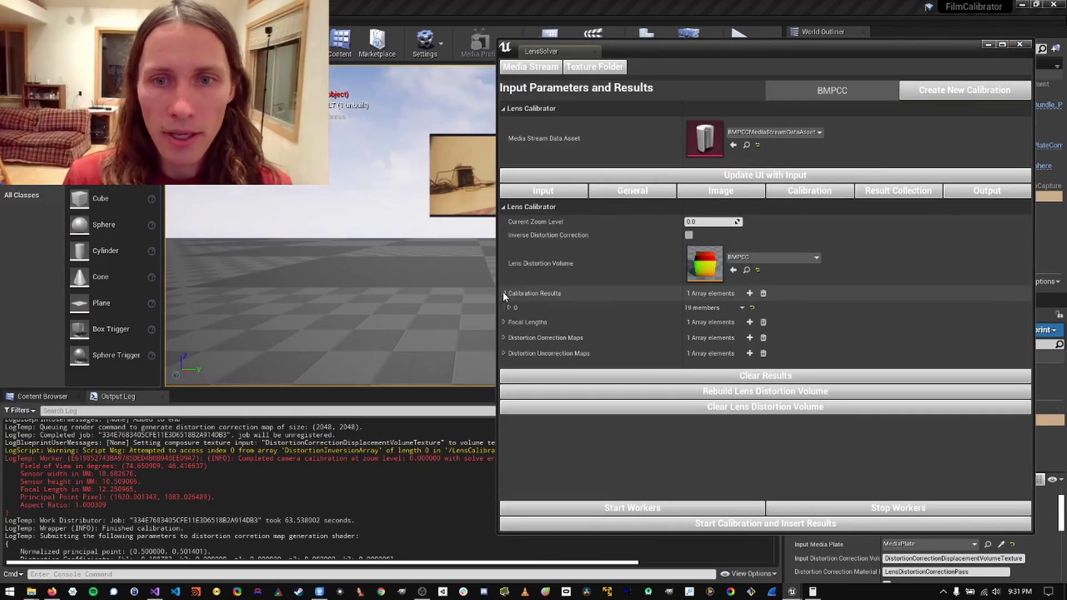
left_click(509, 307)
scroll(708, 460, "down", 3)
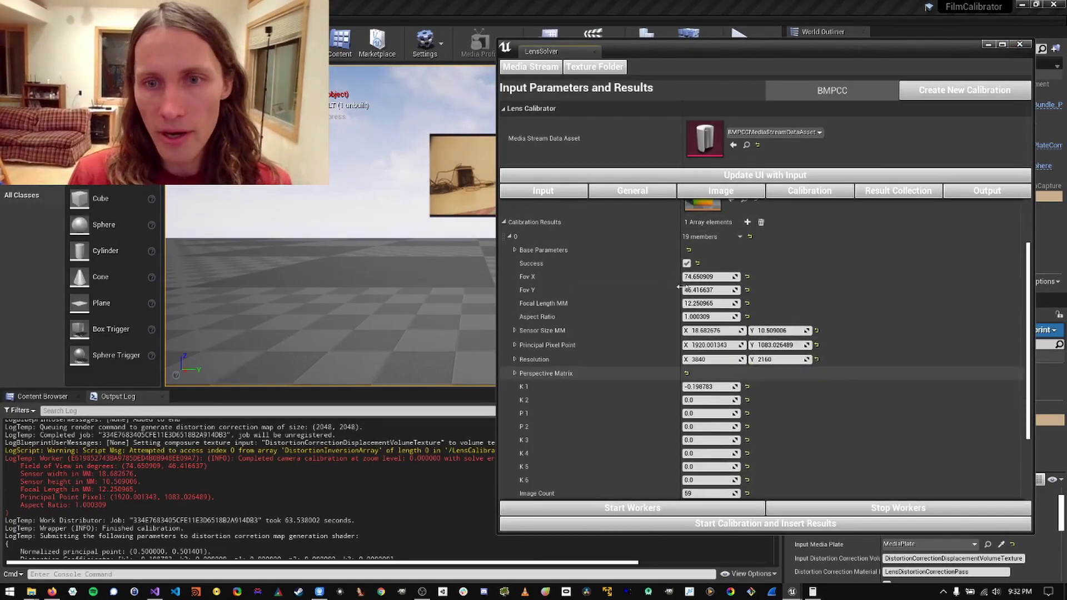
scroll(712, 453, "down", 3)
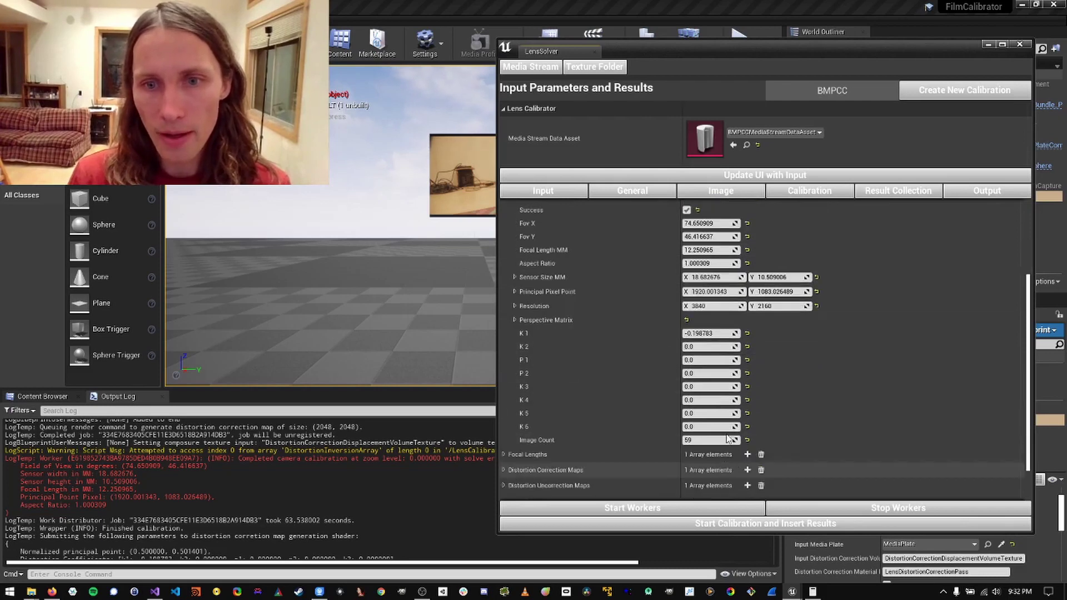
scroll(778, 417, "up", 3)
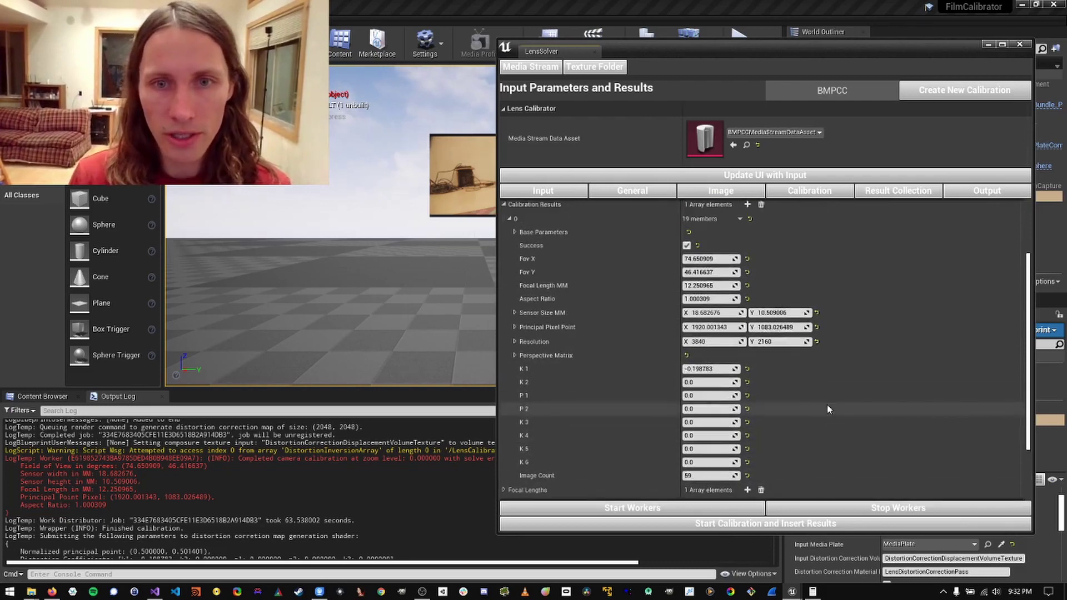
scroll(612, 356, "down", 2)
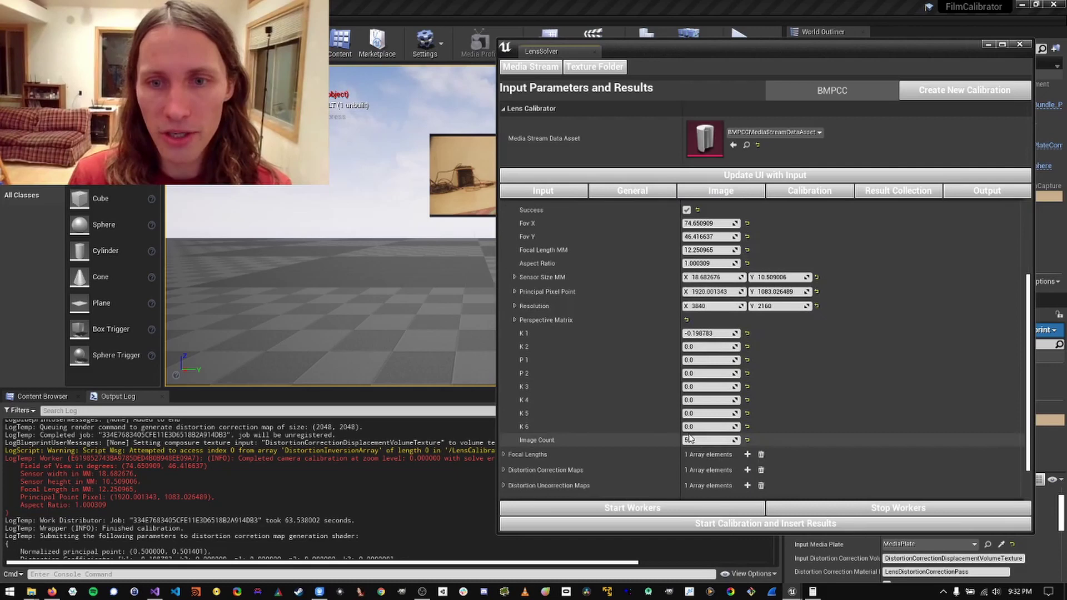
scroll(778, 378, "up", 5)
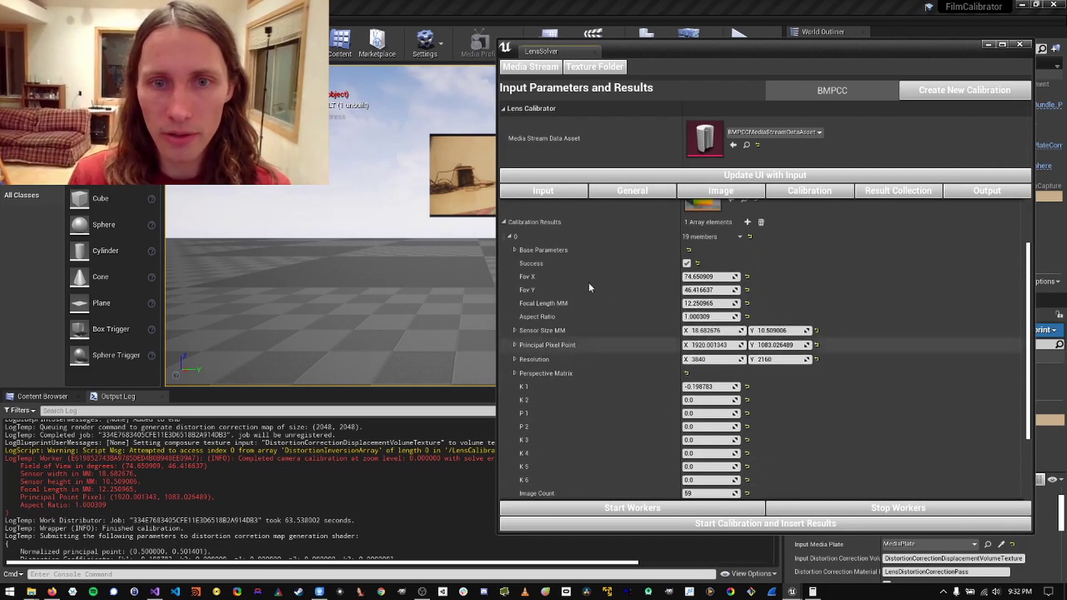
left_click(509, 238)
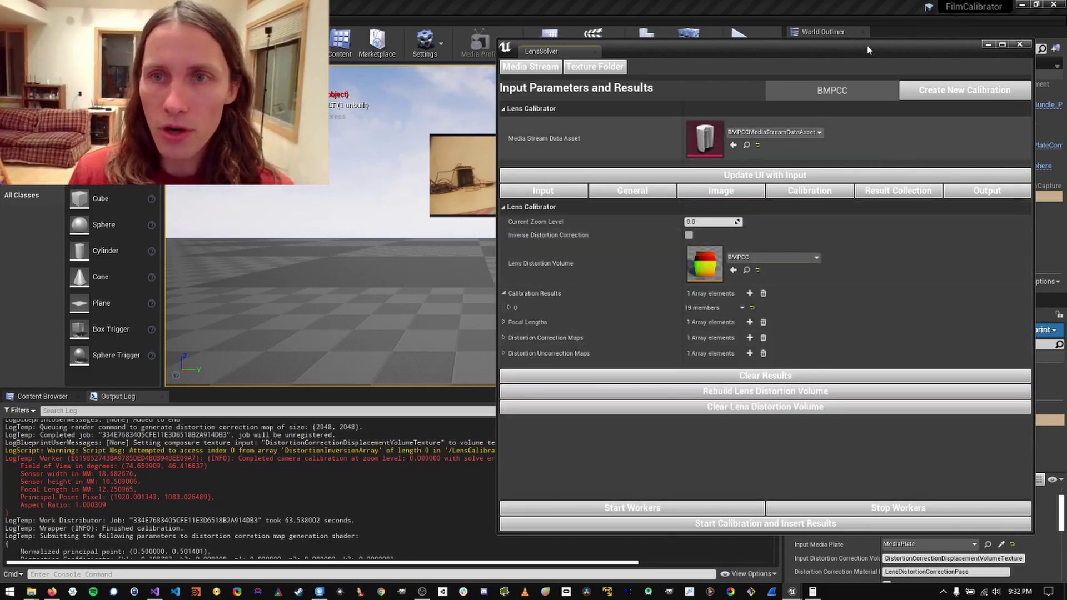
Minimize the LensSolver window, play the level in the editor viewport, and release the mouse from the running game
left_click_drag(895, 48, 546, 69)
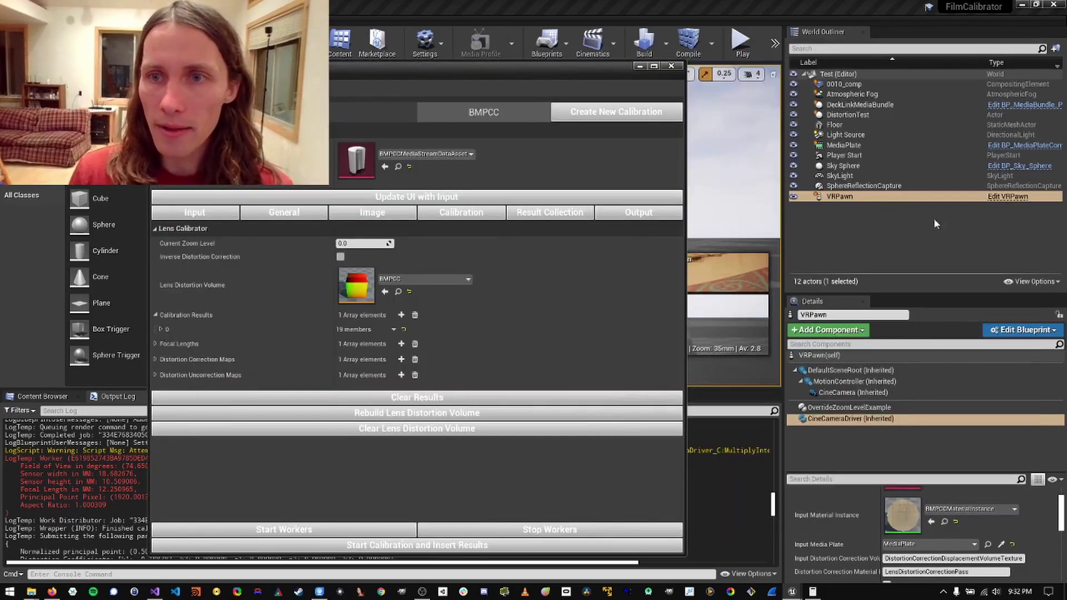
left_click(639, 65)
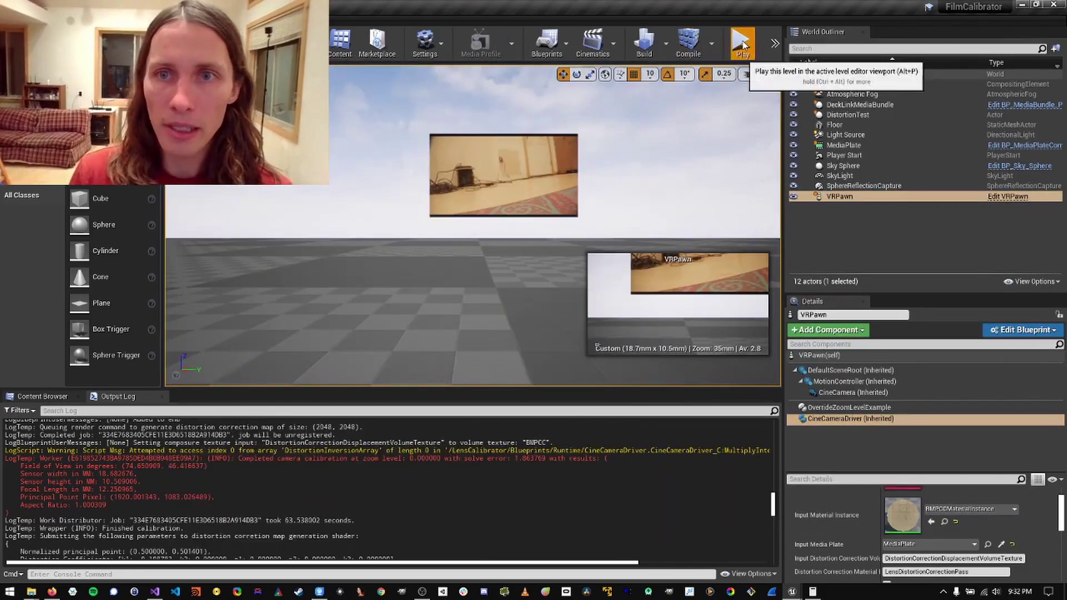
left_click(741, 42)
left_click(735, 188)
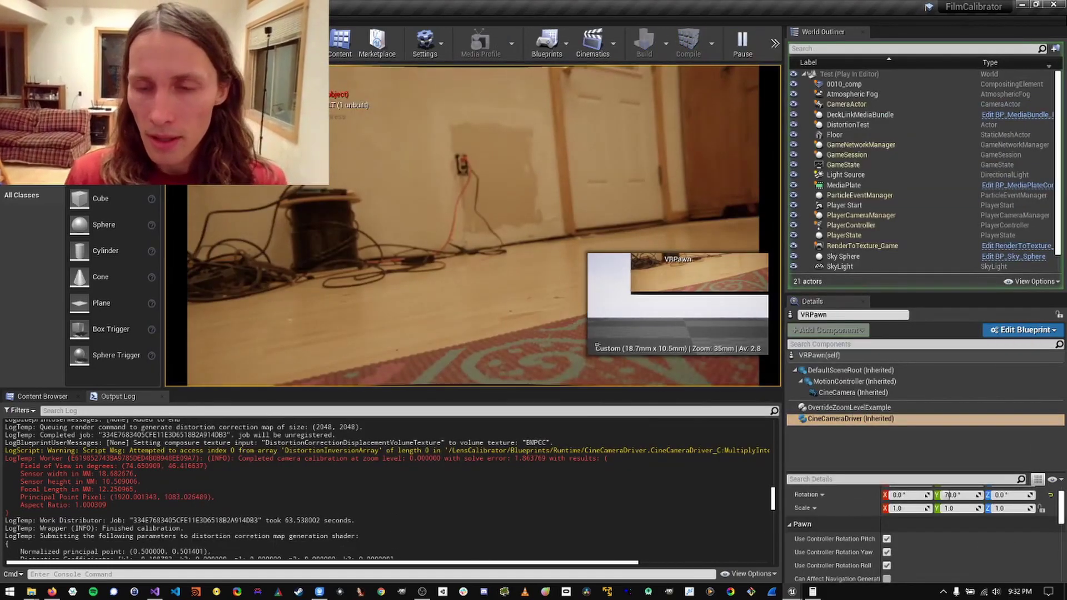
key("super")
left_click(926, 431)
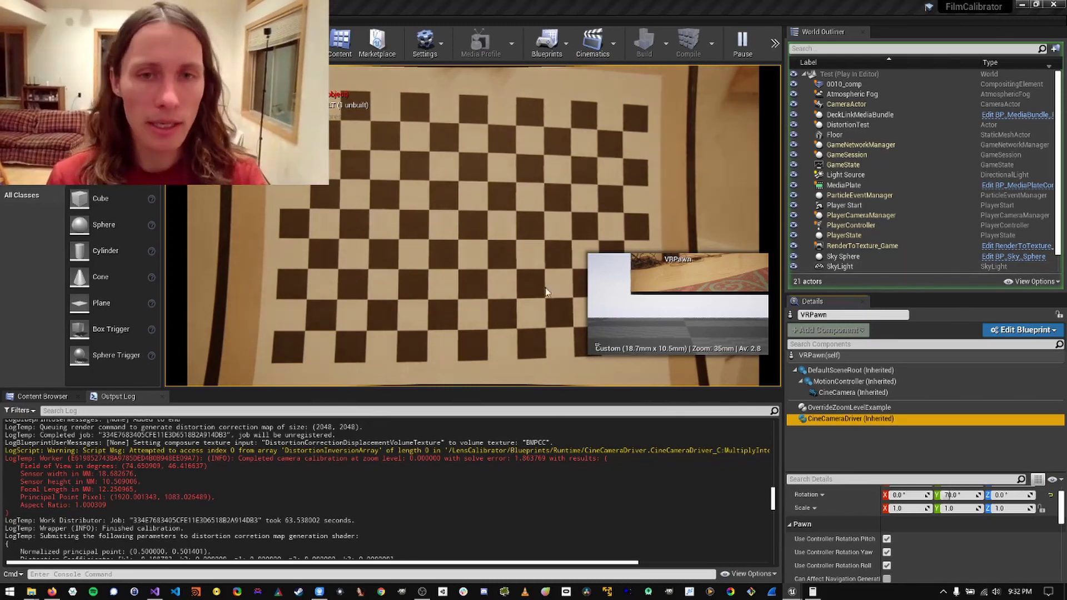
Bring LensSolver back beside the viewport and set the first distortion correction map's Distortion Multiplier to 0.5
key("alt+Tab")
left_click_drag(468, 72, 810, 48)
left_click(497, 335)
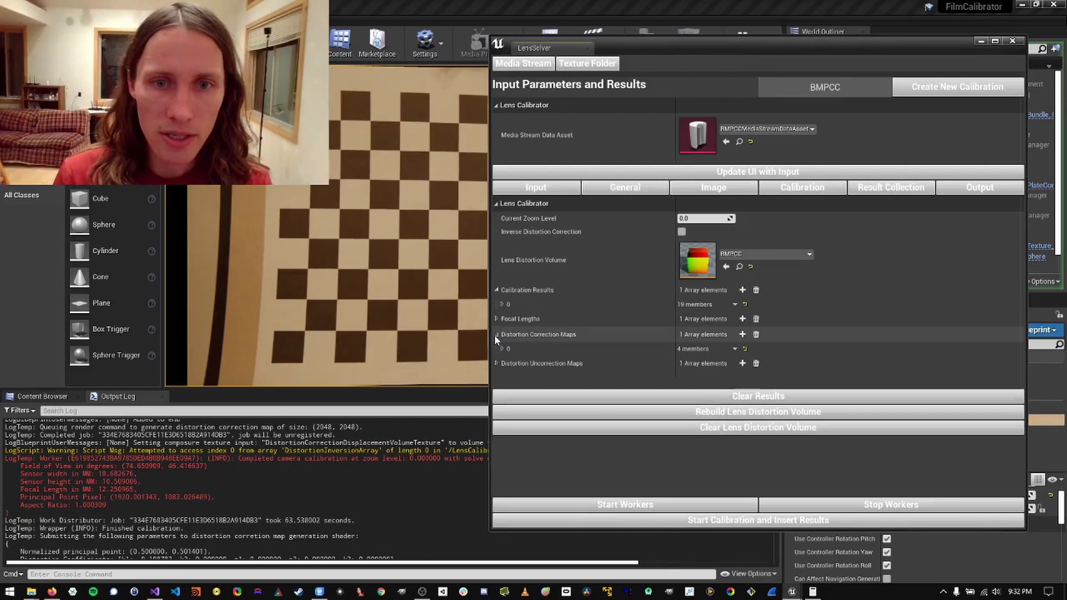
left_click(503, 350)
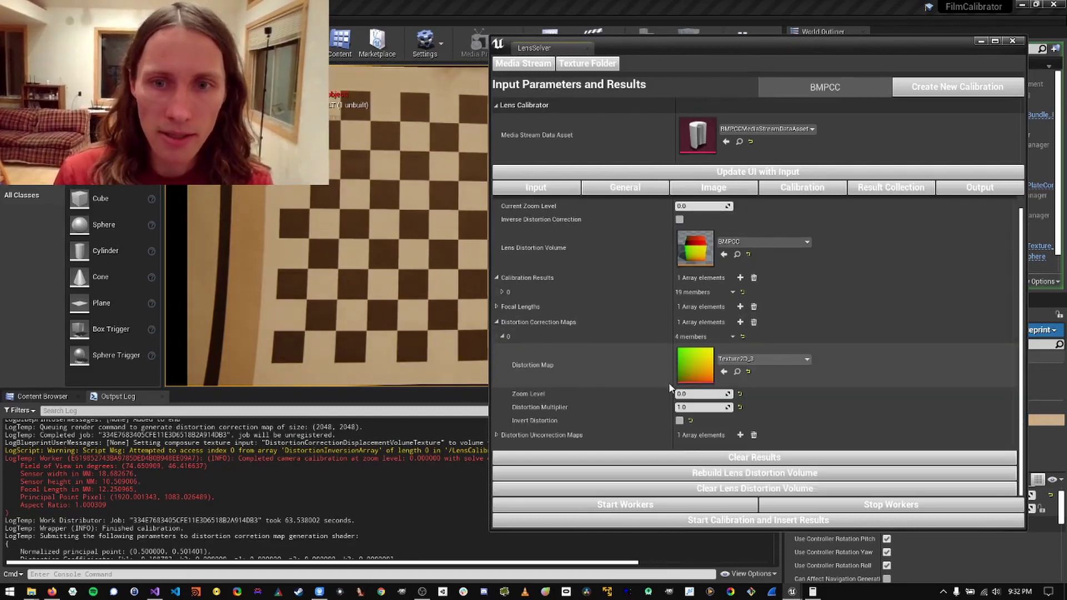
left_click(697, 406)
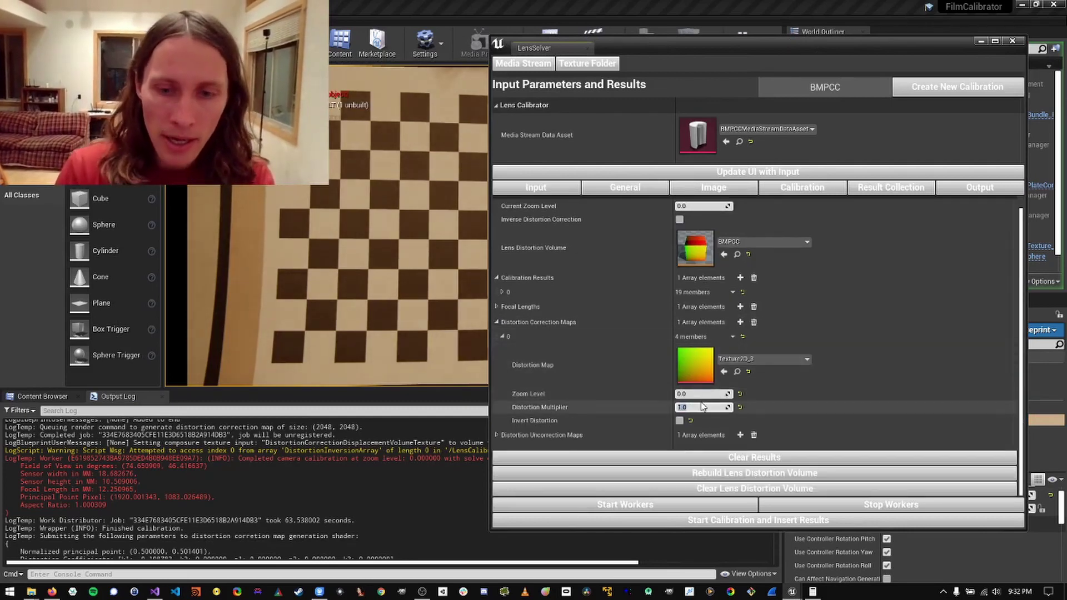
type("0.5")
key("Return")
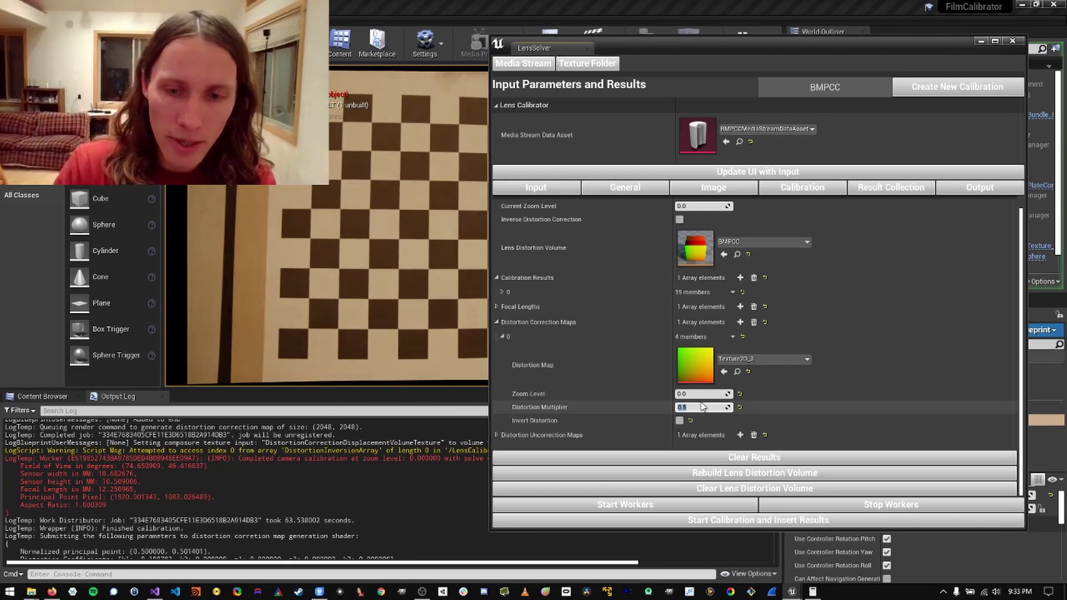
type(".5")
key("Return")
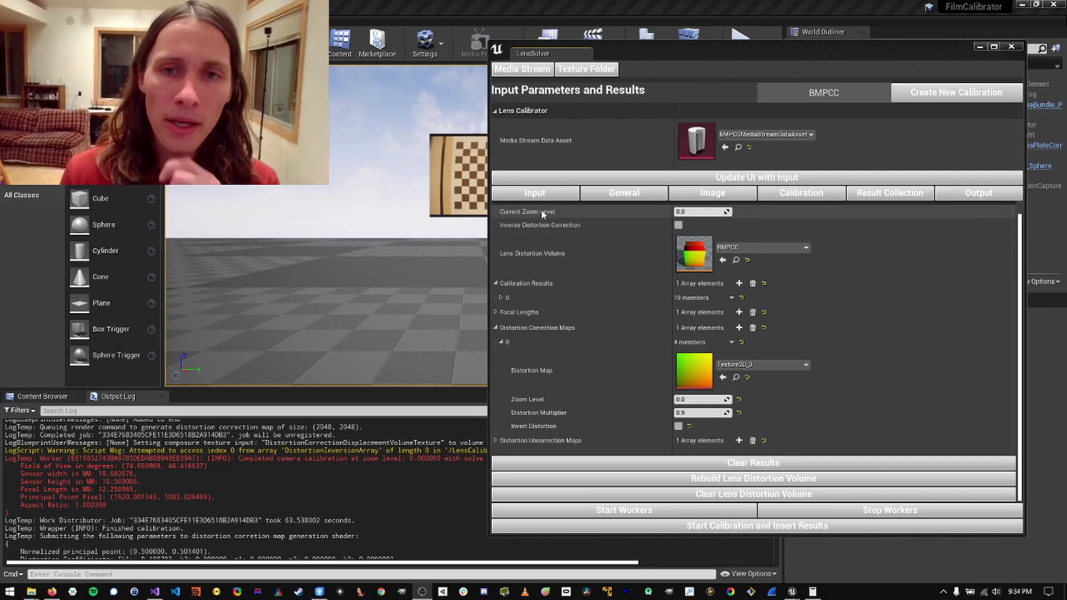
In the media stream input parameters, set the expected snapshot count to 80, zoom level to 0.5 and pre-blit output path to D:/BMPCC/2/
left_click(558, 200)
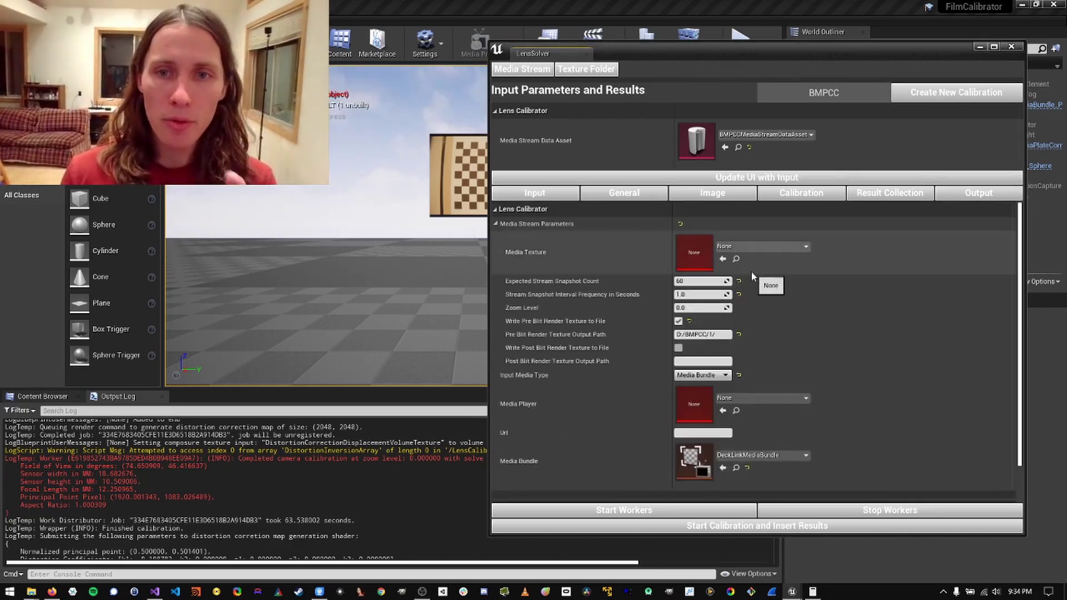
left_click(697, 281)
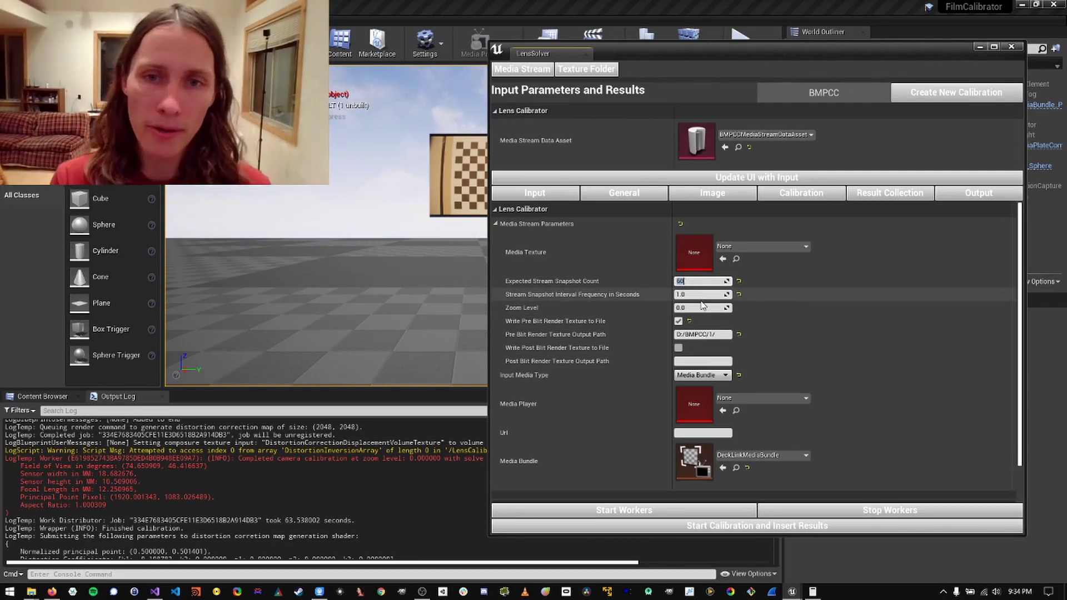
type("80")
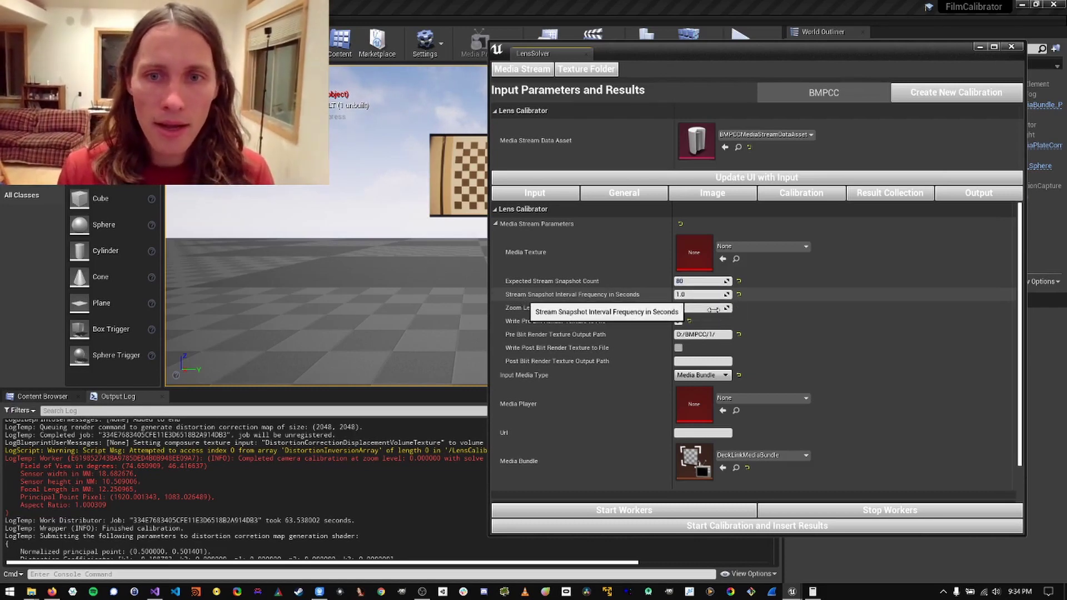
left_click(704, 307)
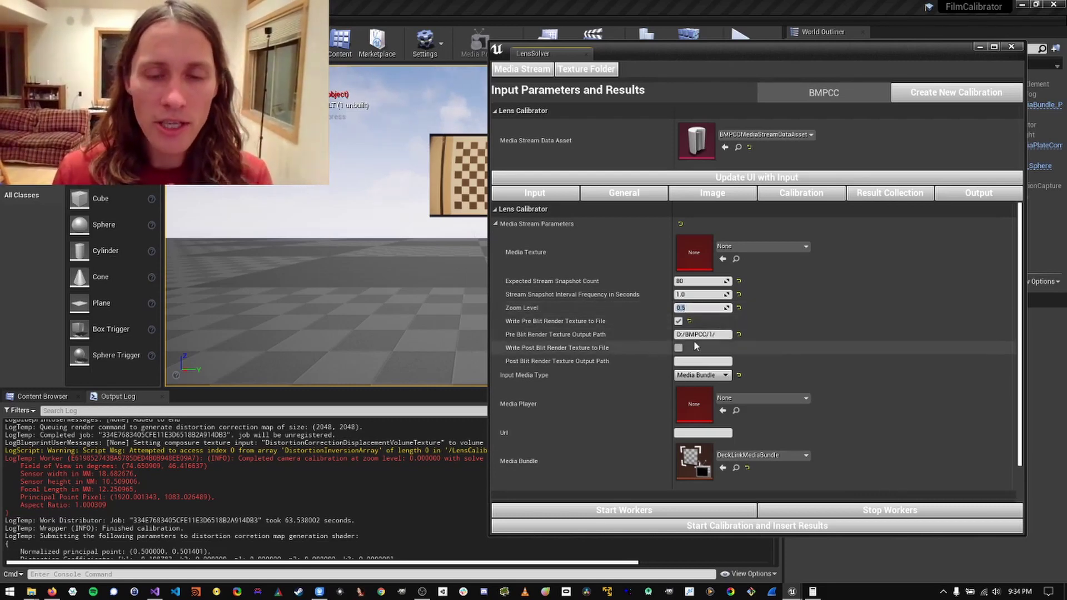
double_click(713, 334)
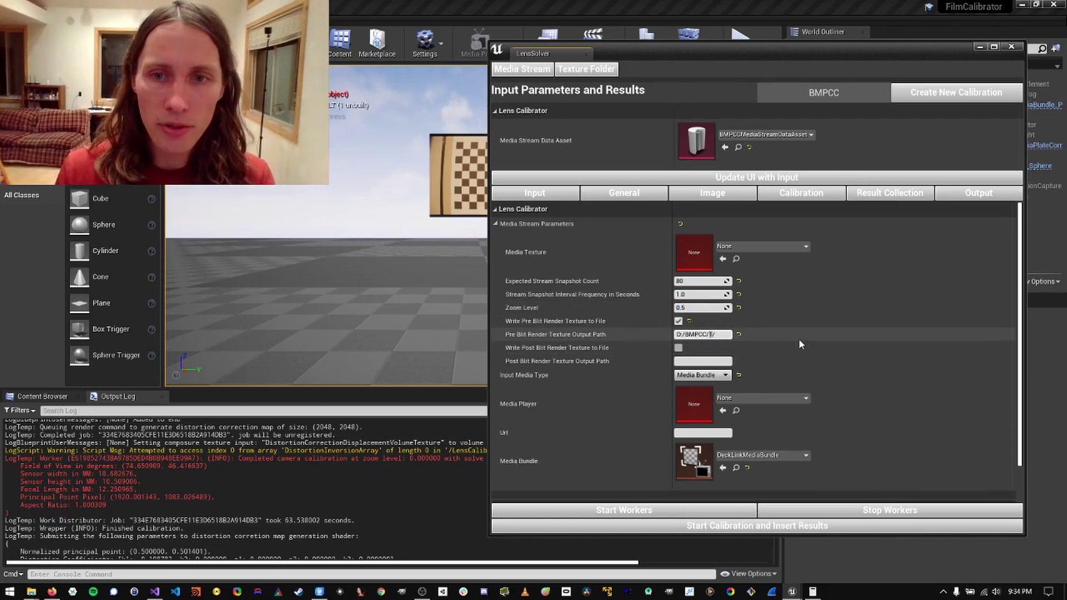
key("ctrl+a")
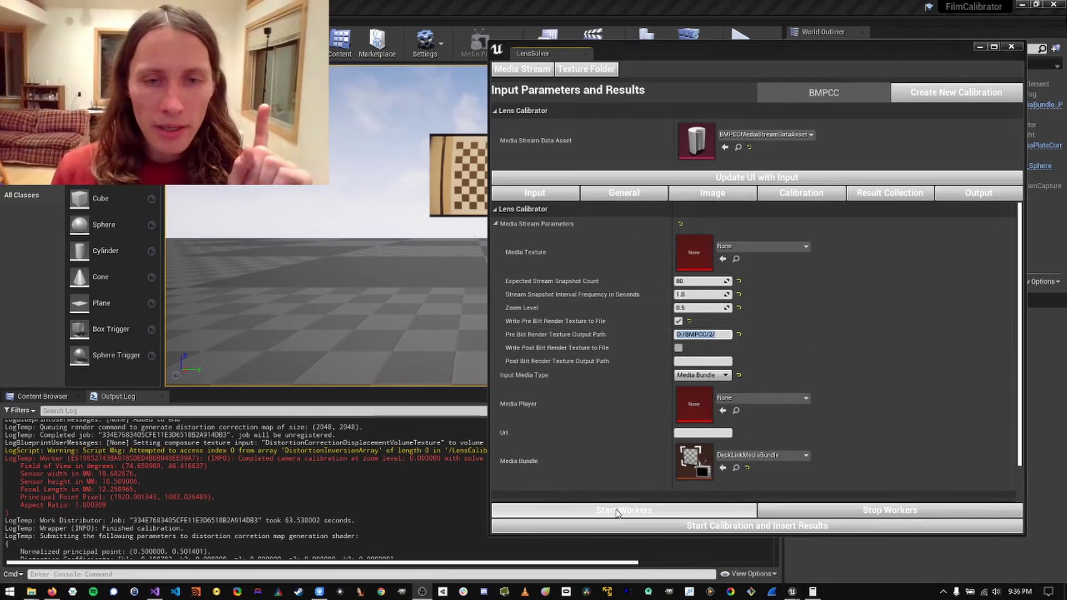
Clear the Output Log, and start the workers and the calibration with result insertion for the 0.5 zoom level
right_click(437, 509)
left_click(448, 403)
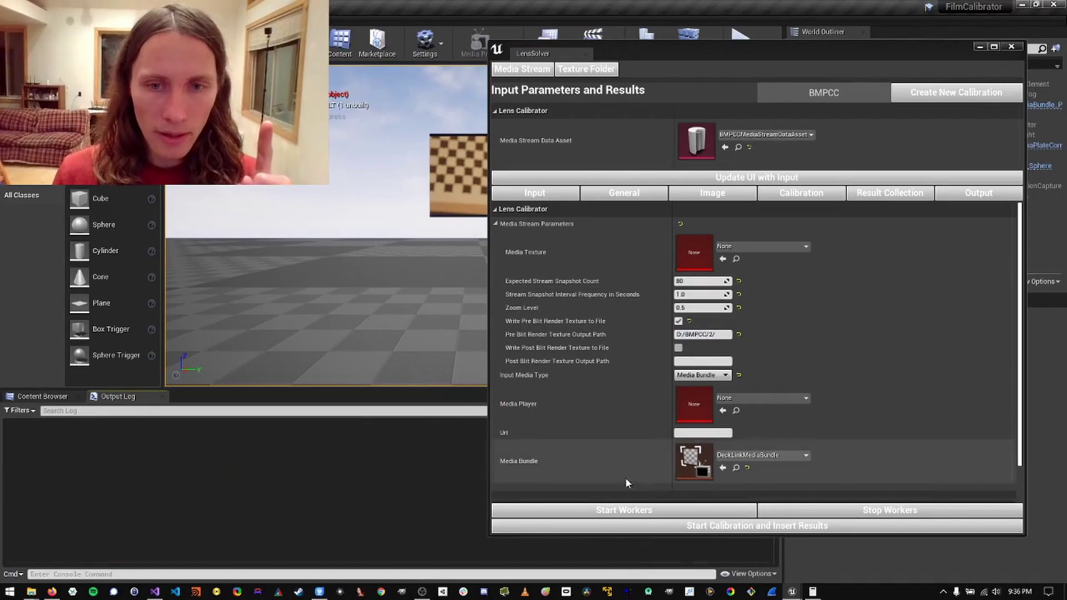
left_click(638, 509)
left_click(638, 528)
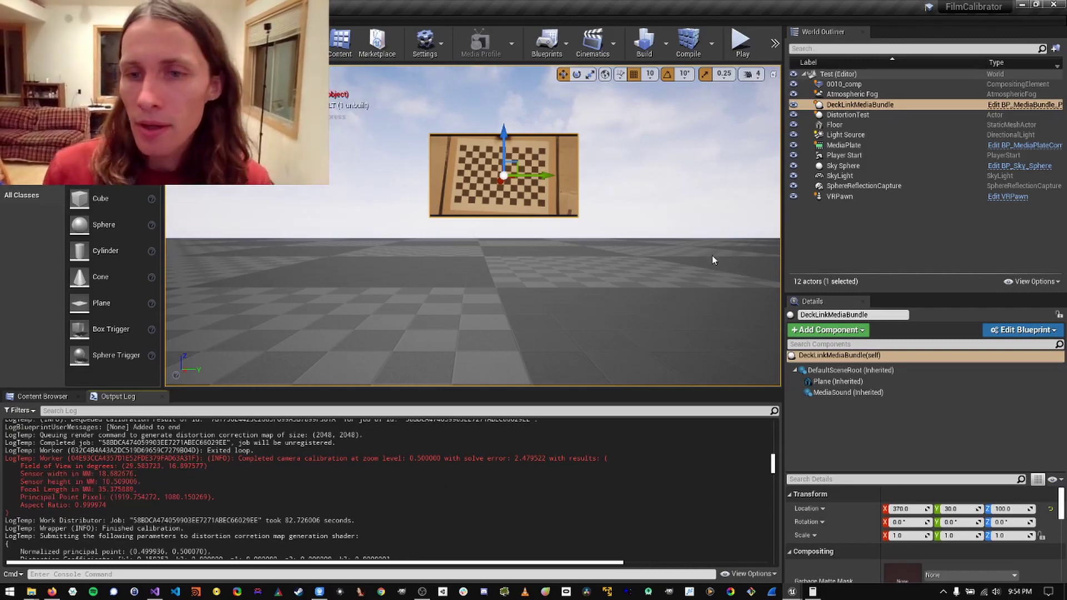
Reopen the BMPCC lens distortion volume from LensSolver and examine its distortion maps with the alpha channel hidden
key("alt+Tab")
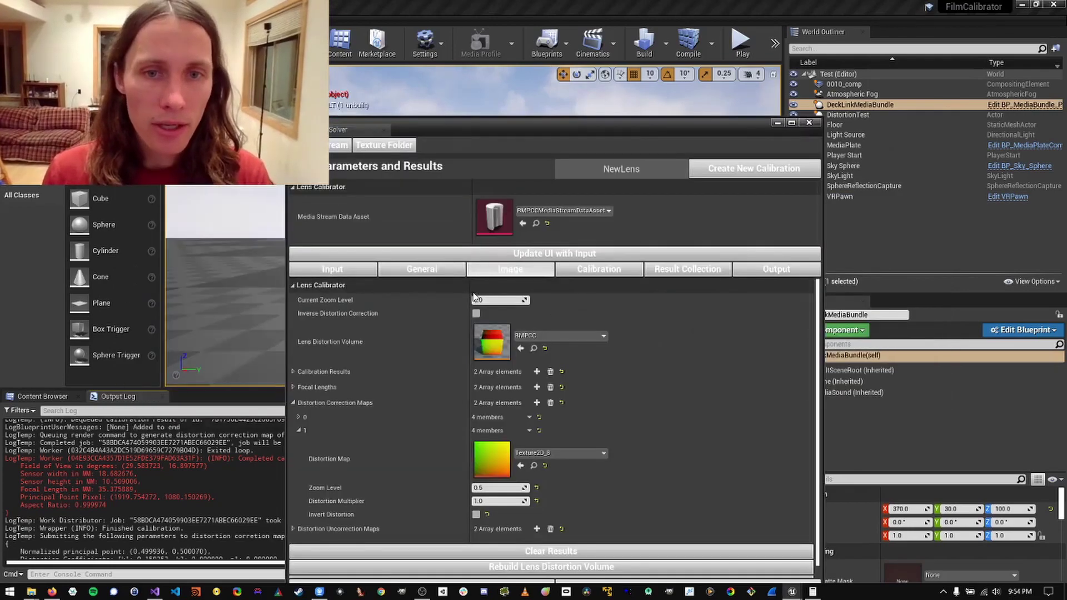
double_click(491, 342)
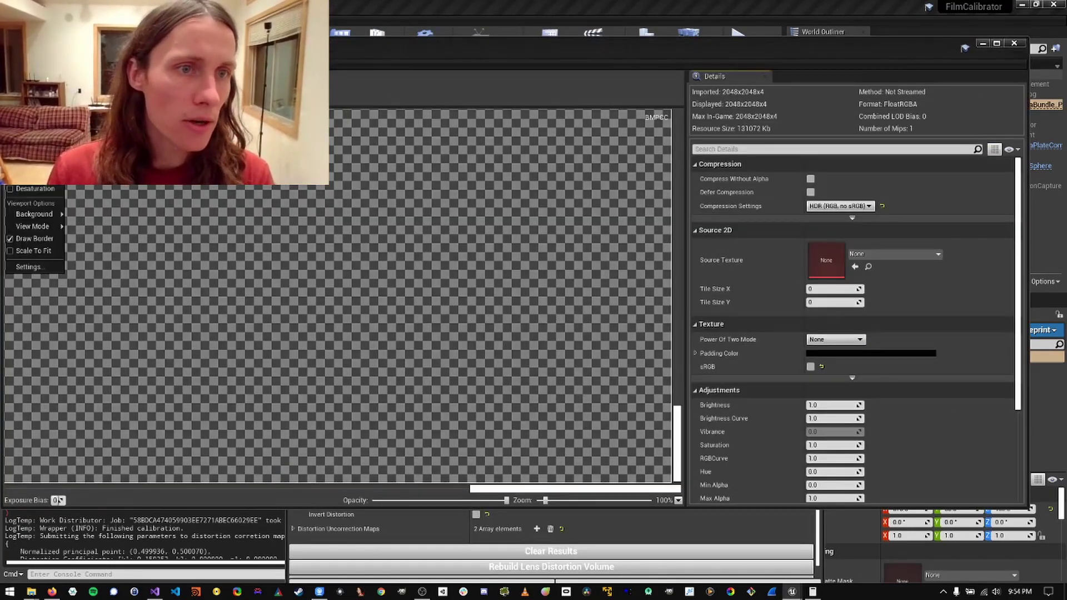
left_click(56, 176)
scroll(303, 237, "down", 5)
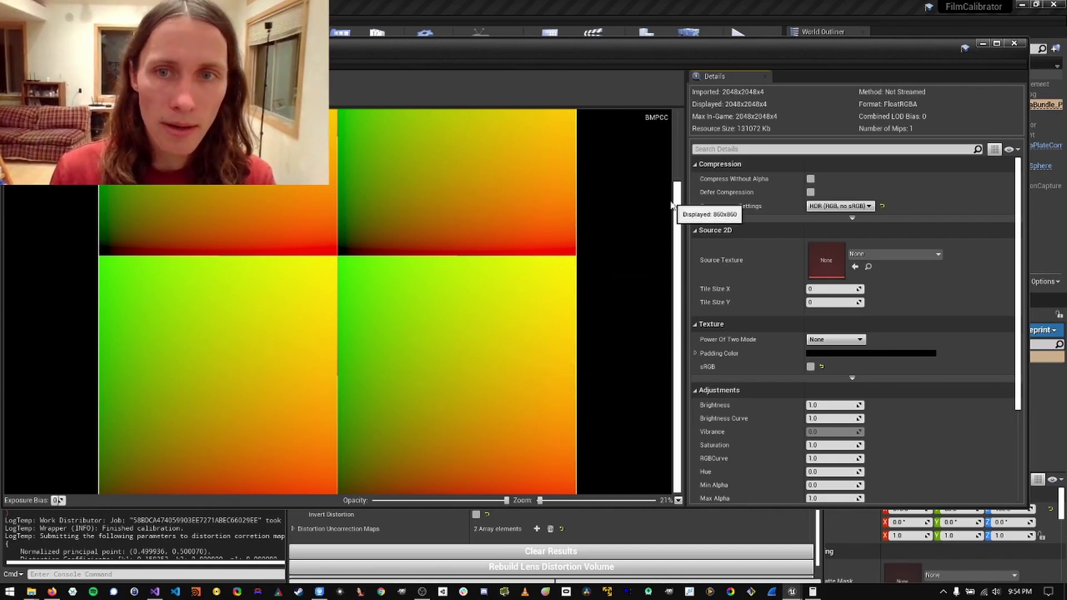
left_click_drag(679, 183, 676, 128)
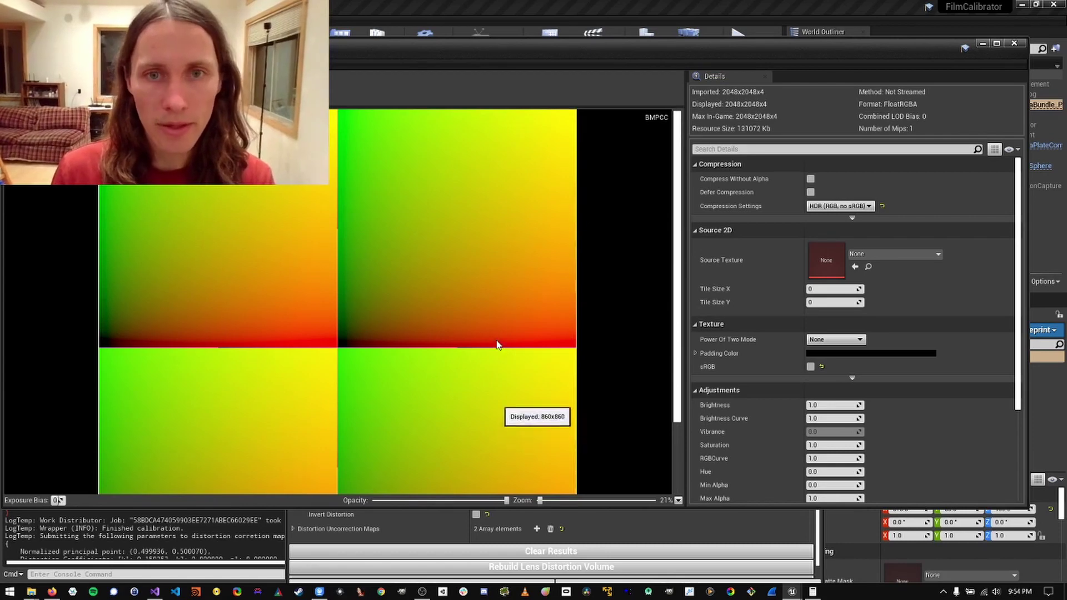
left_click_drag(678, 173, 687, 304)
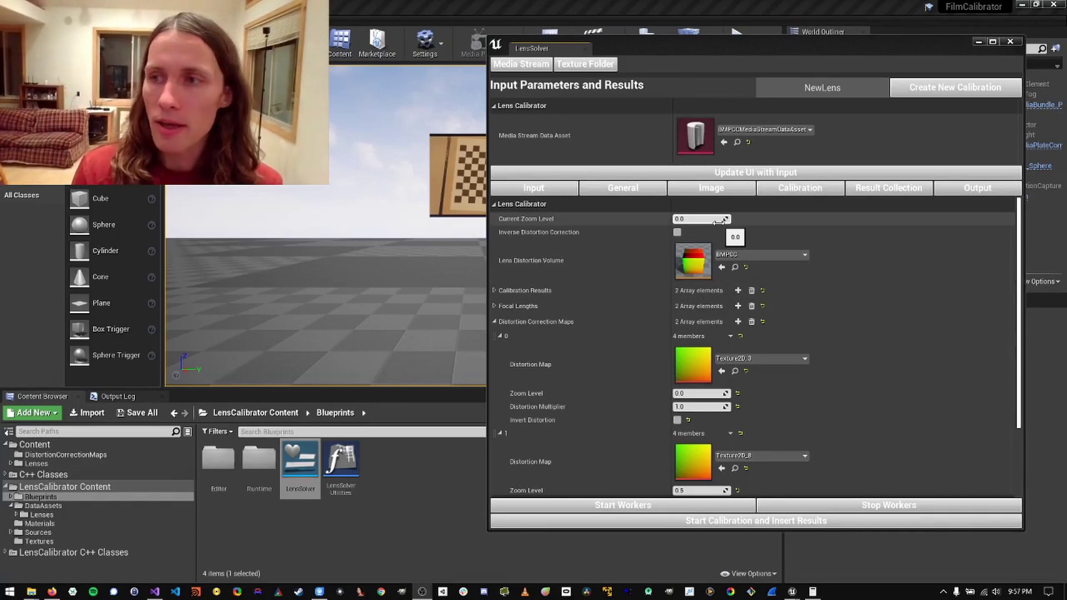
In the media stream input parameters, set the expected snapshot count to 90, zoom level to 1.0 and pre-blit output path to D:/BMPCC/3/
left_click(552, 190)
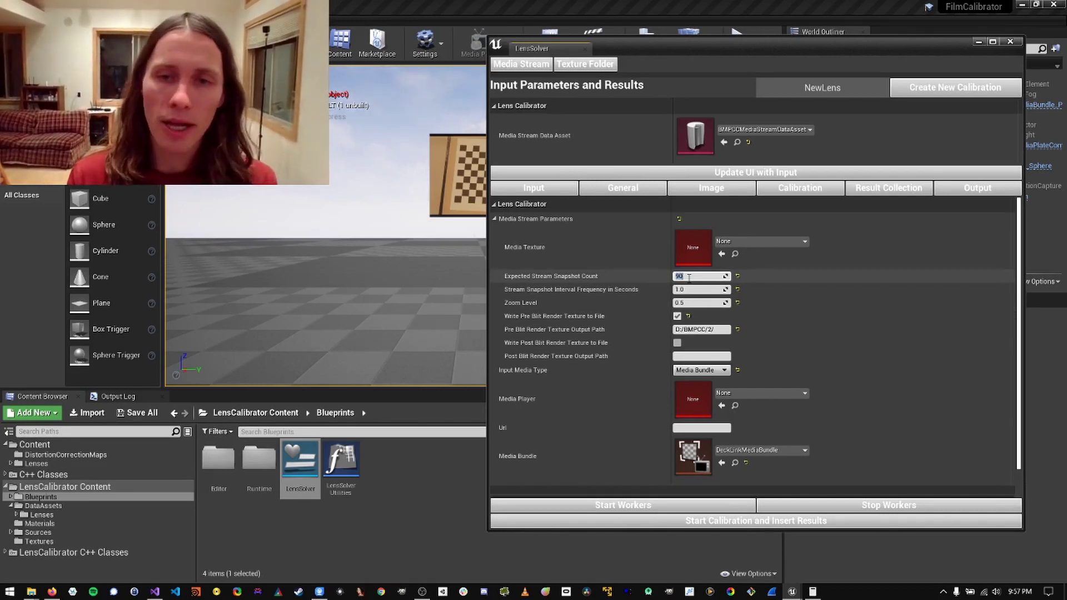
left_click(702, 305)
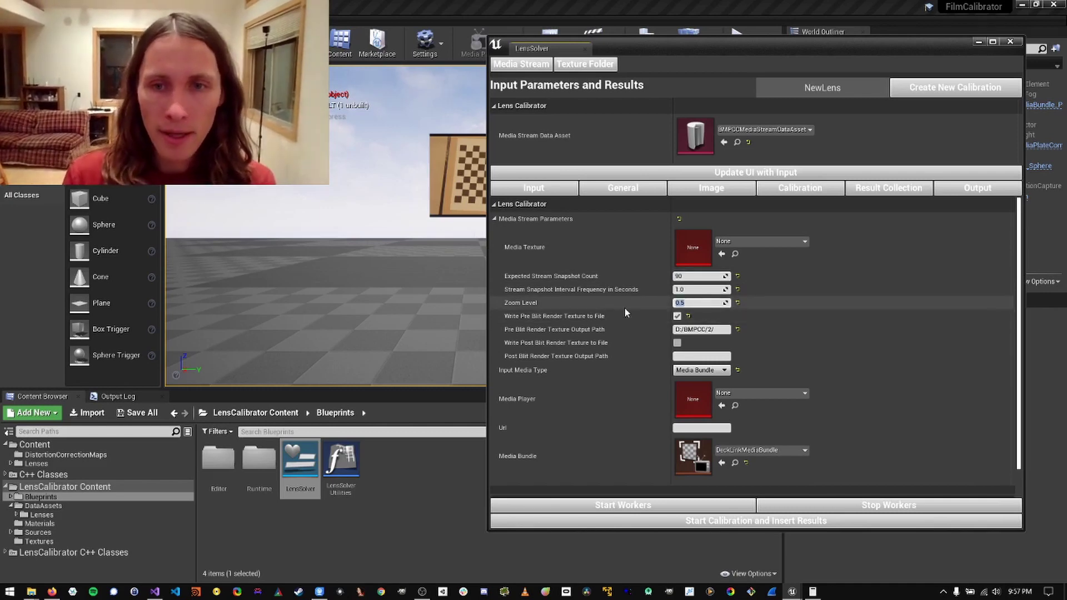
type("1.0")
key("Return")
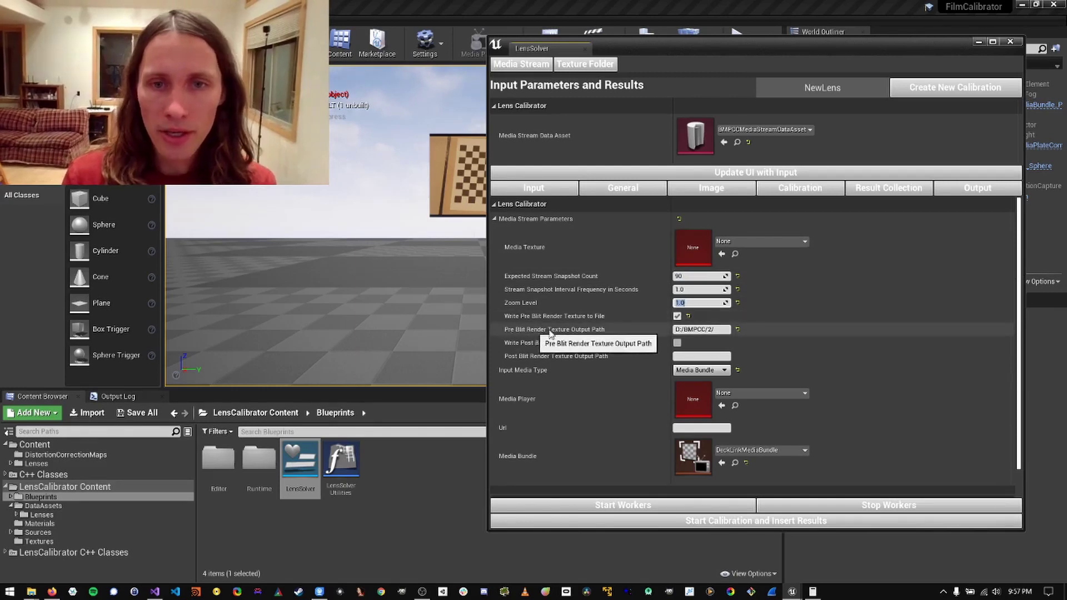
left_click(713, 329)
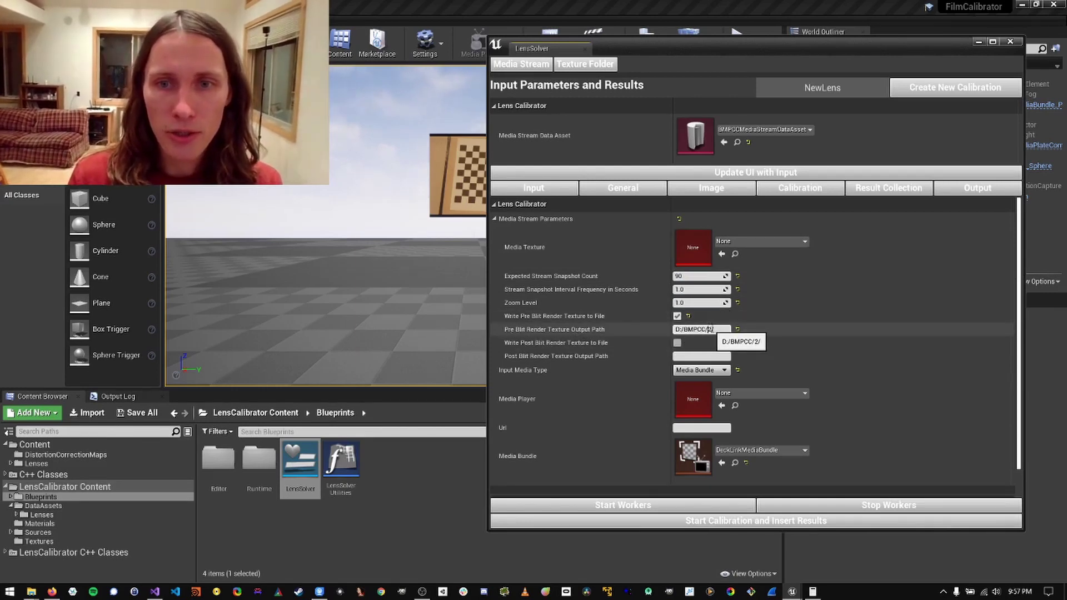
key("BackSpace")
key("BackSpace")
type("3/")
key("Return")
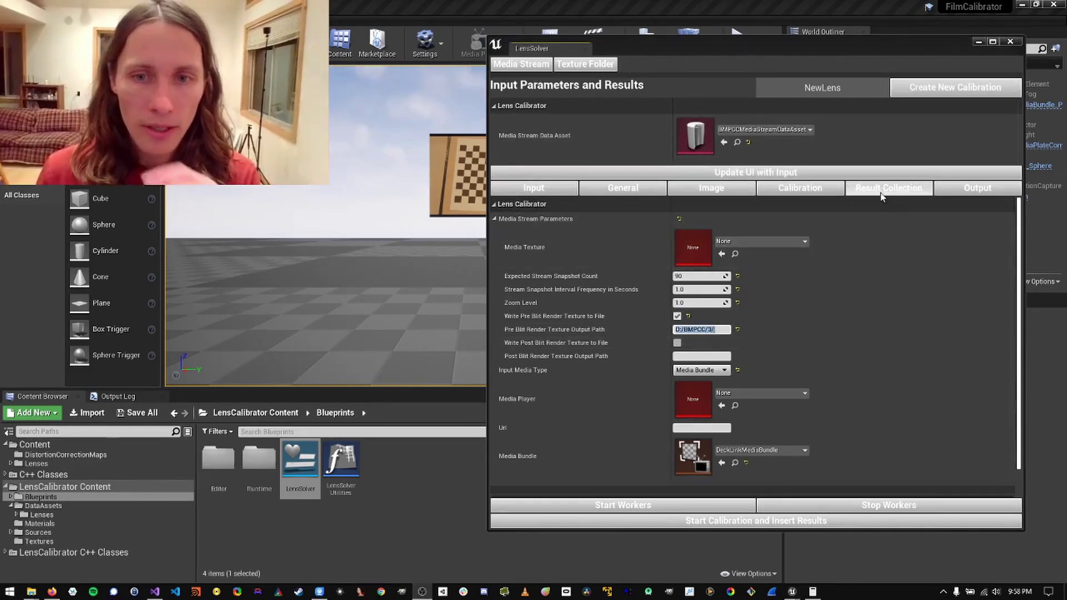
Clear the Output Log, and start the workers and the calibration with result insertion for the 1.0 zoom level
left_click(118, 396)
right_click(234, 466)
left_click(244, 561)
left_click(676, 504)
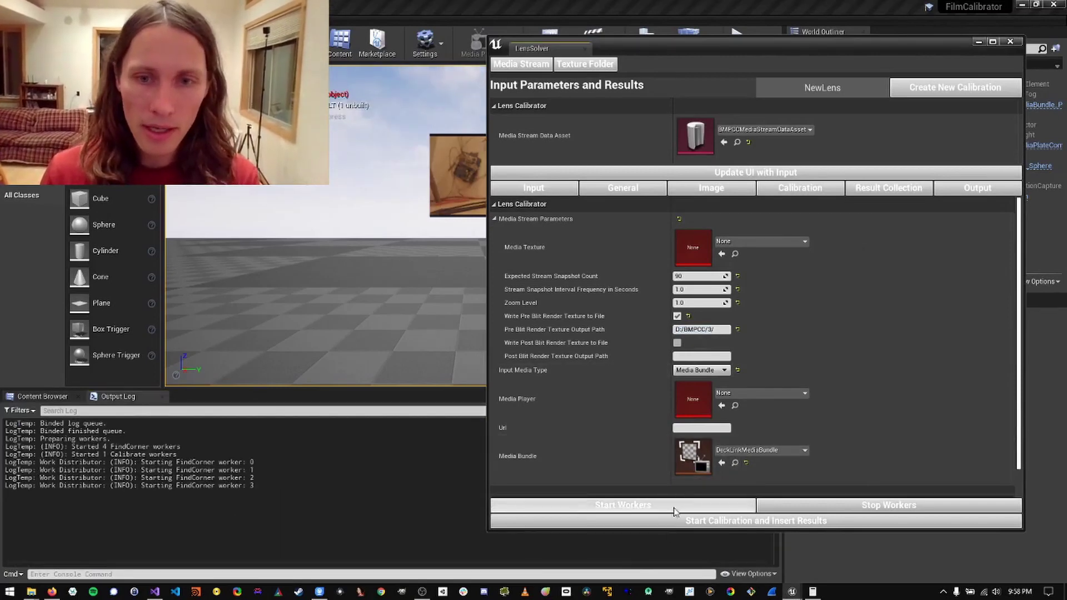
left_click(637, 522)
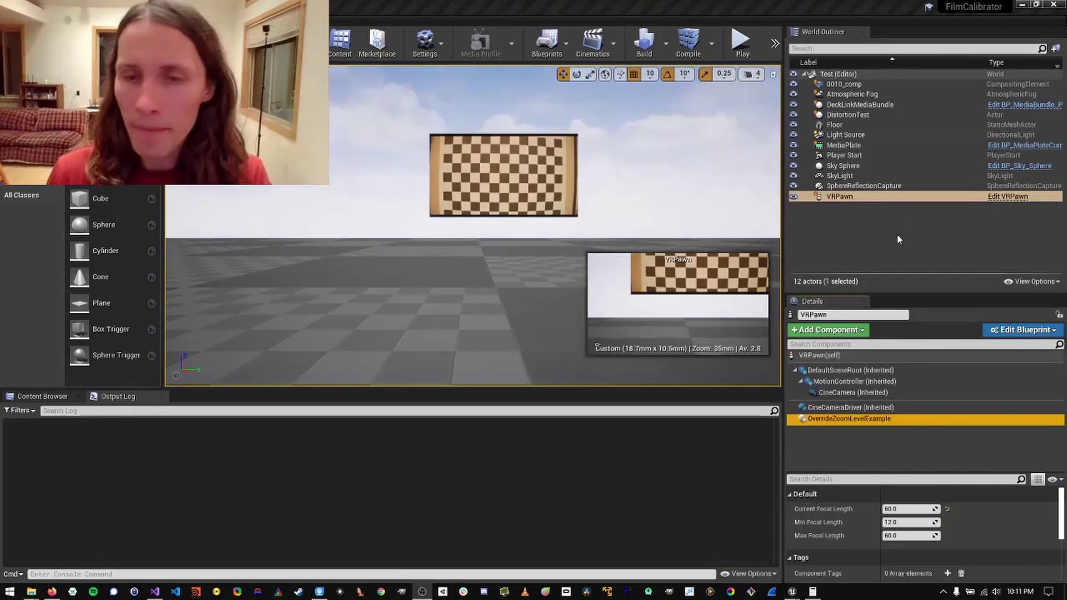
Set the Current Focal Length of VRPawn's OverrideZoomLevelExample component to 12 and play the level in the viewport
left_click(903, 509)
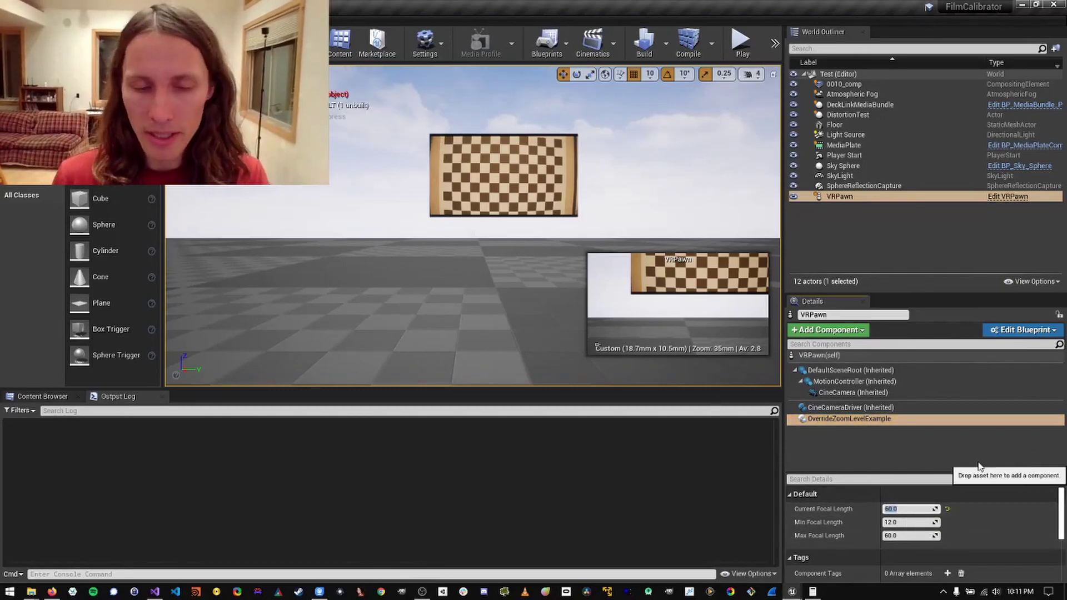
type("12")
key("Return")
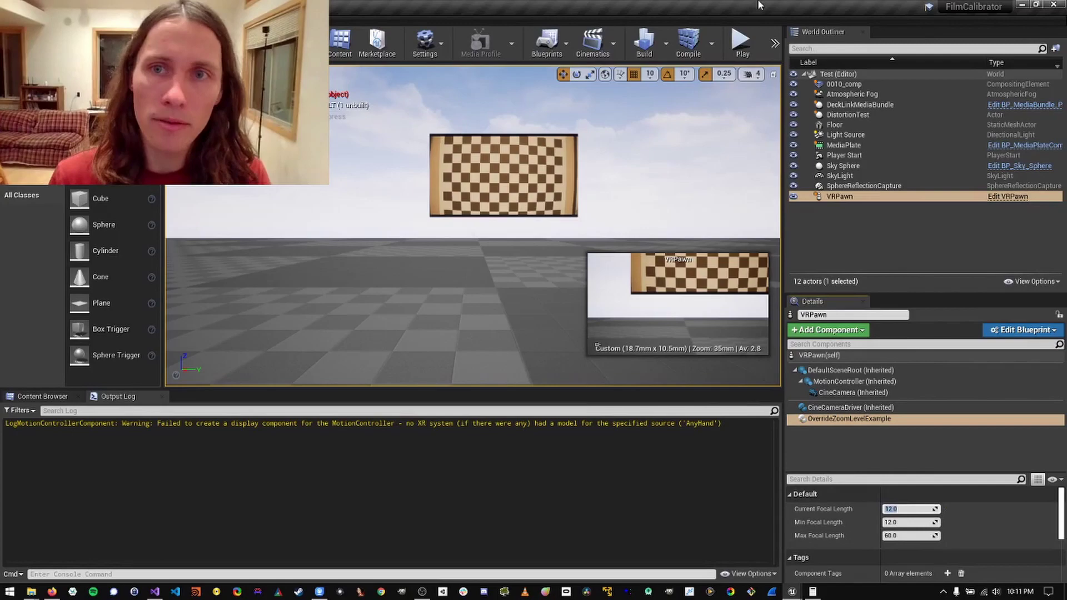
left_click(742, 42)
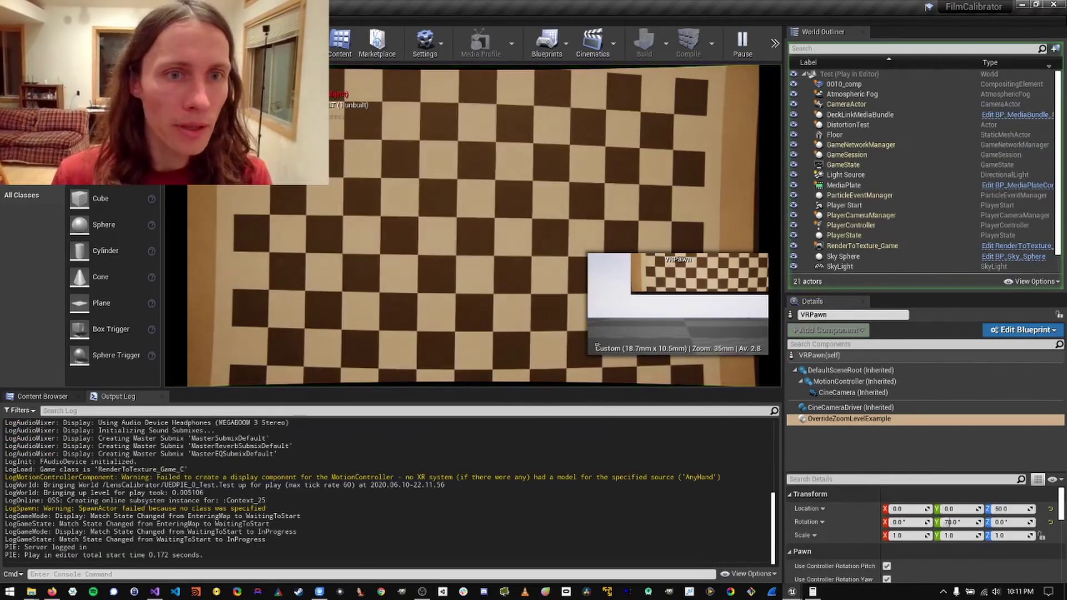
left_click(573, 162)
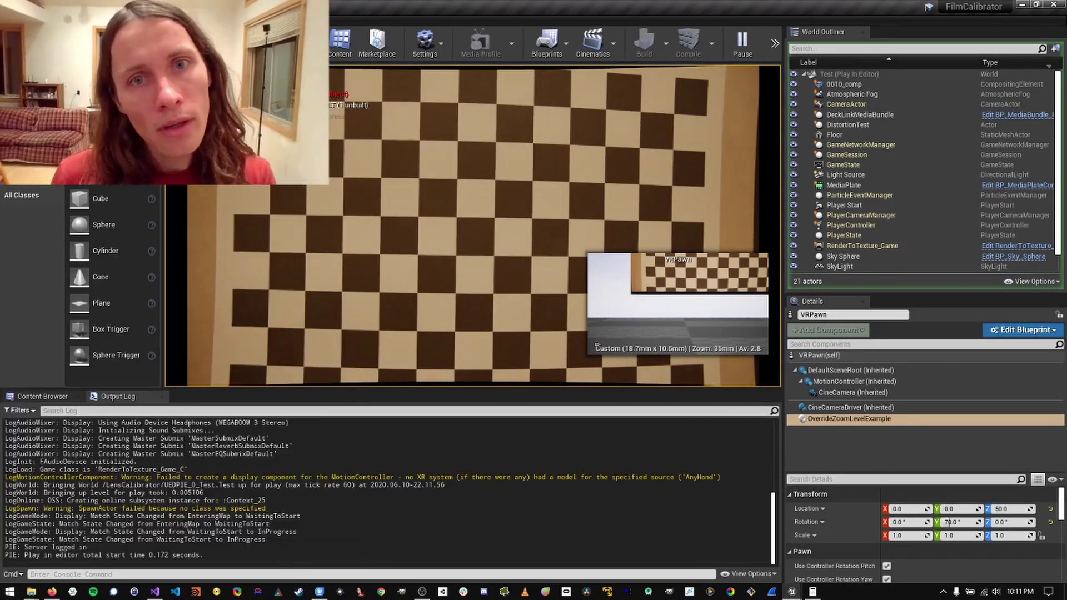
Release the viewport's mouse capture, bring LensSolver to the front and select the running VRPawn's OverrideZoomLevelExample component
key("super")
key("super")
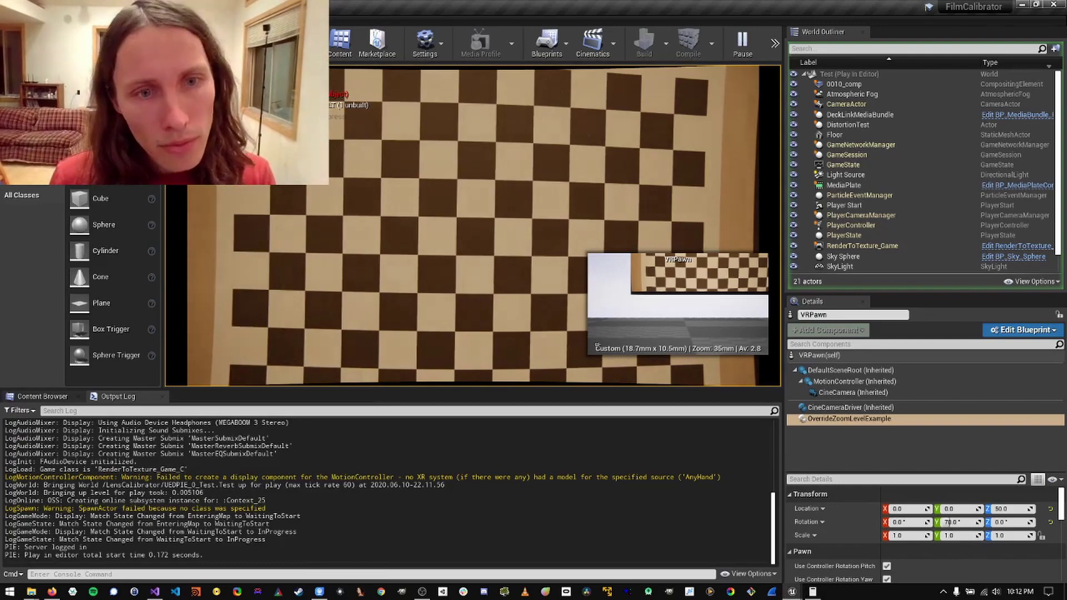
key("super")
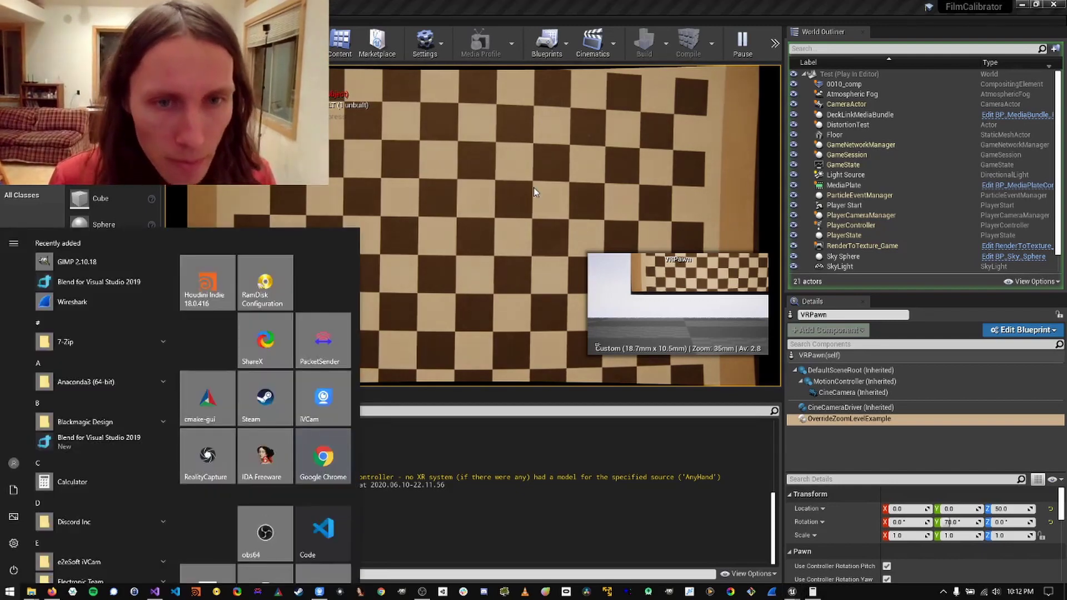
key("super")
key("alt+Tab")
left_click_drag(605, 249, 567, 111)
left_click(851, 236)
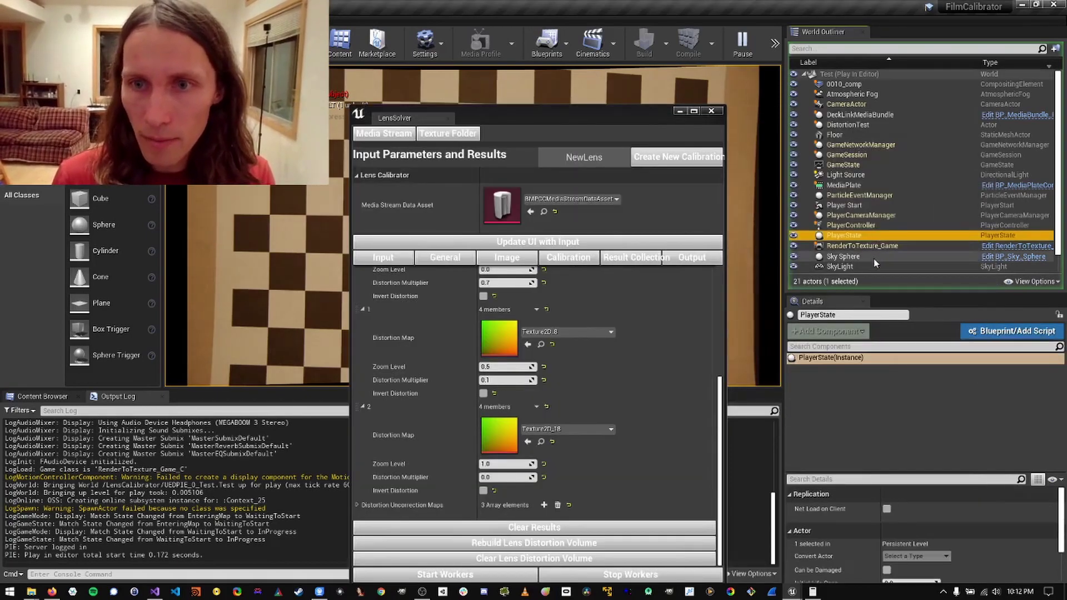
scroll(862, 264, "down", 1)
left_click(841, 267)
left_click(842, 419)
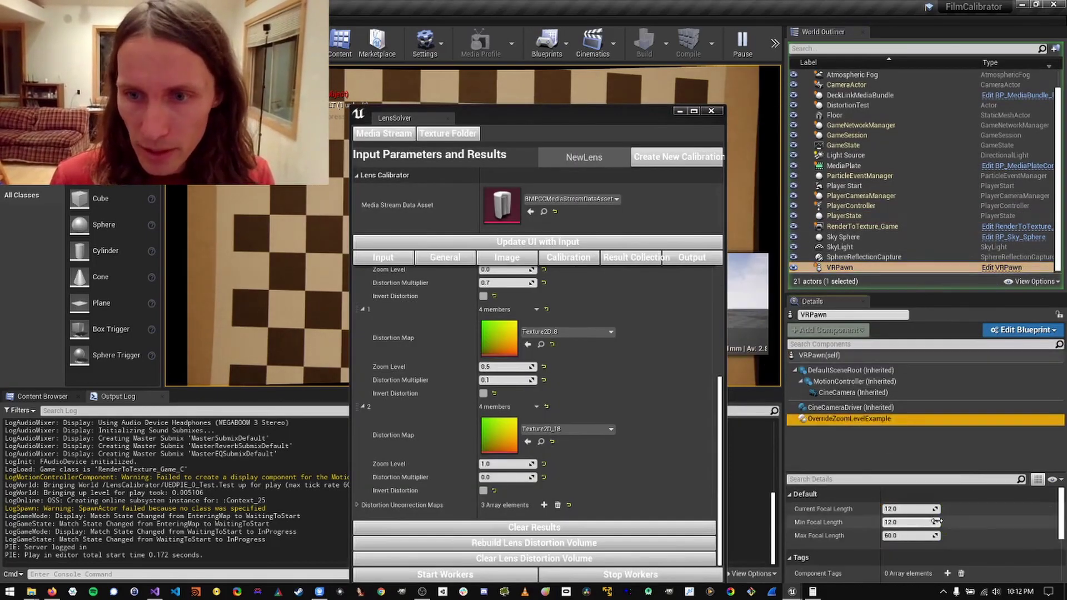
Place LensSolver beside the viewport and compare Distortion Multipliers of 0.5 and 0.4 on the first distortion correction map
left_click_drag(582, 113, 837, 45)
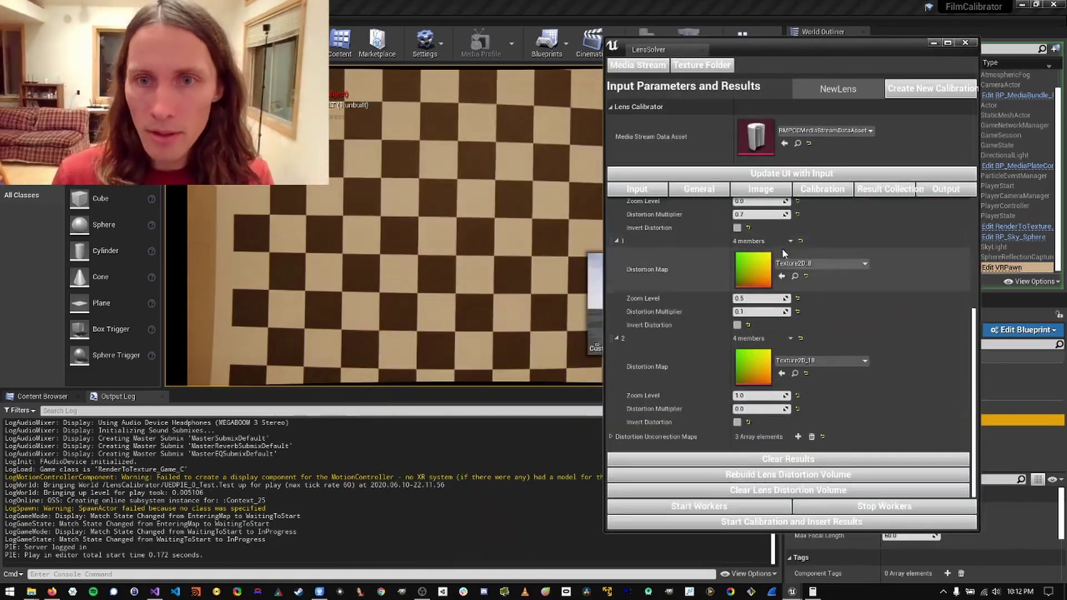
scroll(766, 278, "up", 3)
left_click(750, 303)
type("0.5")
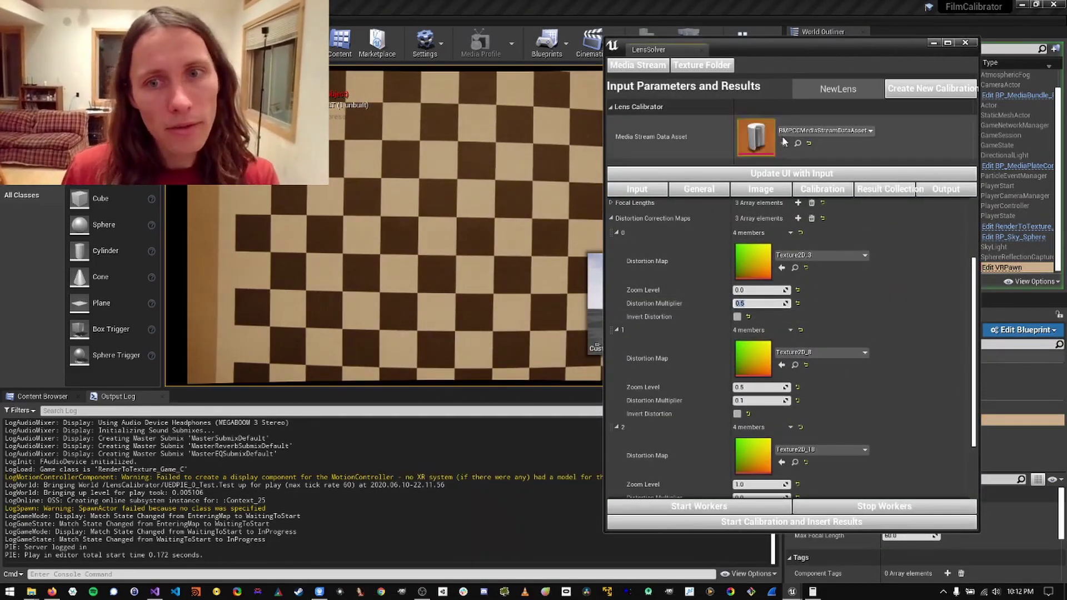
mouse_move(788, 49)
left_mouse_down()
mouse_move(920, 114)
mouse_move(774, 49)
left_mouse_up()
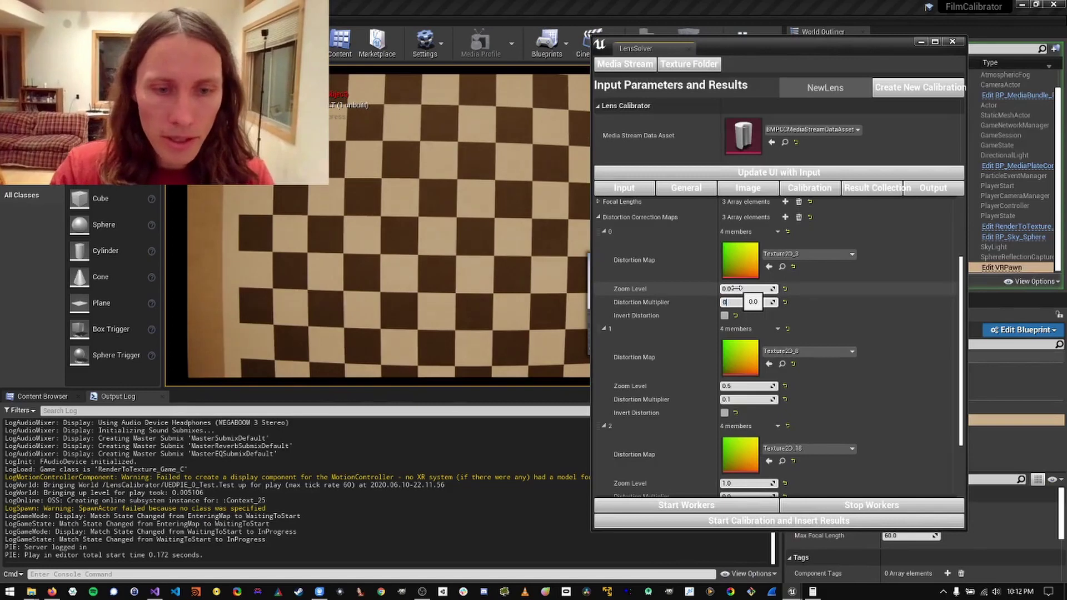
type("4")
key("Return")
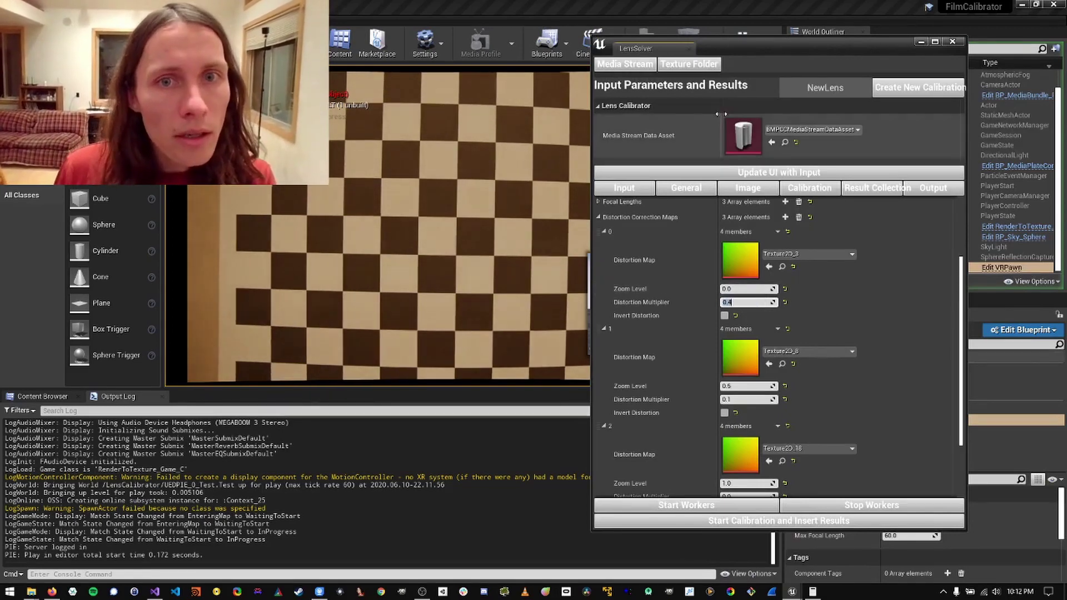
type("0.5")
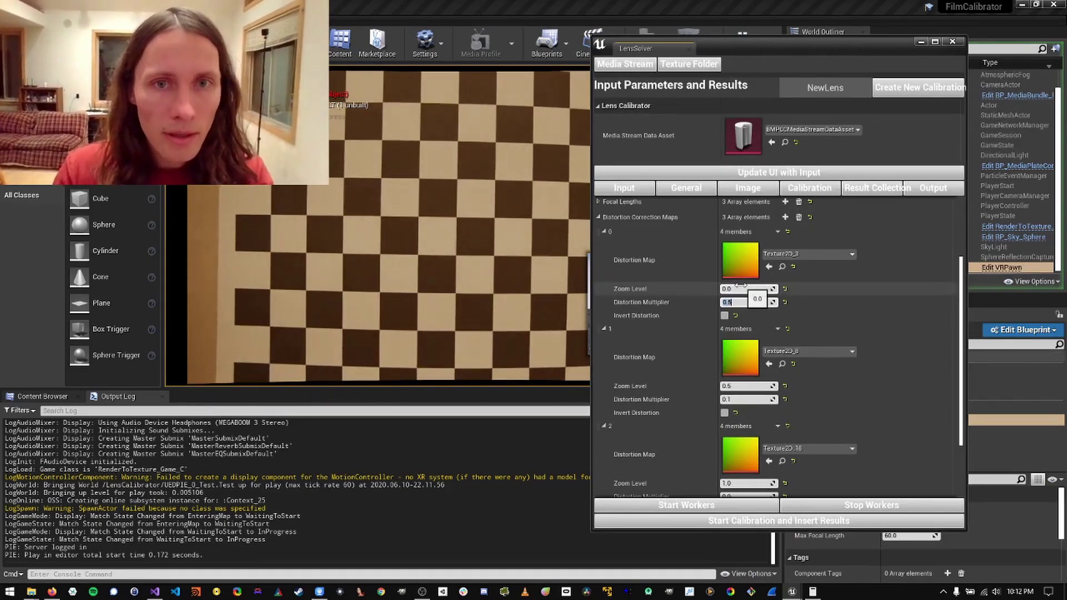
key("Return")
Try a Distortion Multiplier of 0.8 on the first distortion correction map and uncover the viewport to check it
left_click_drag(742, 52, 773, 69)
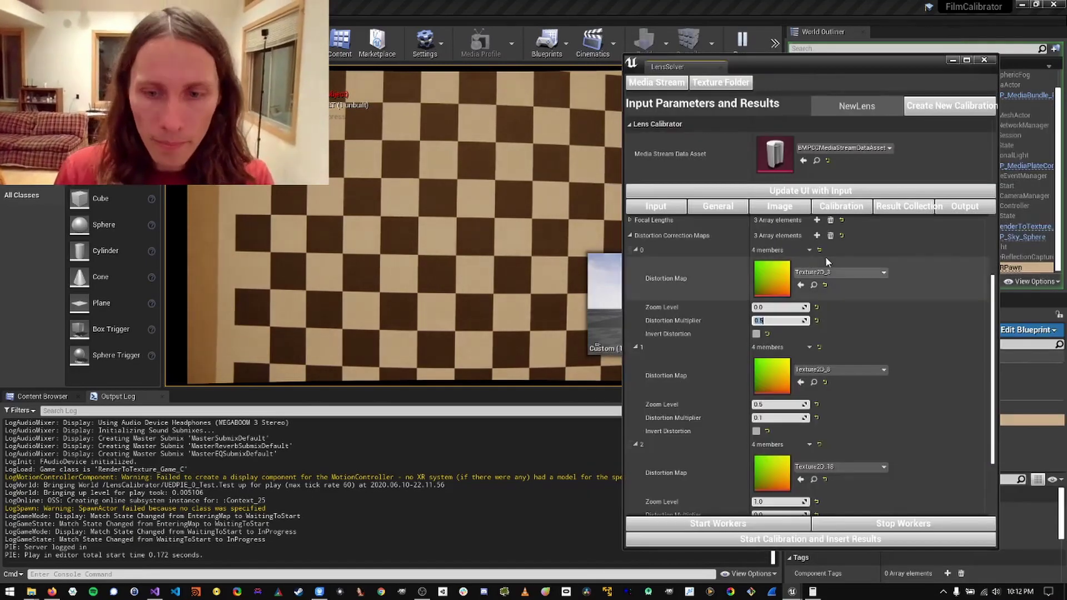
type("0.3")
key("Return")
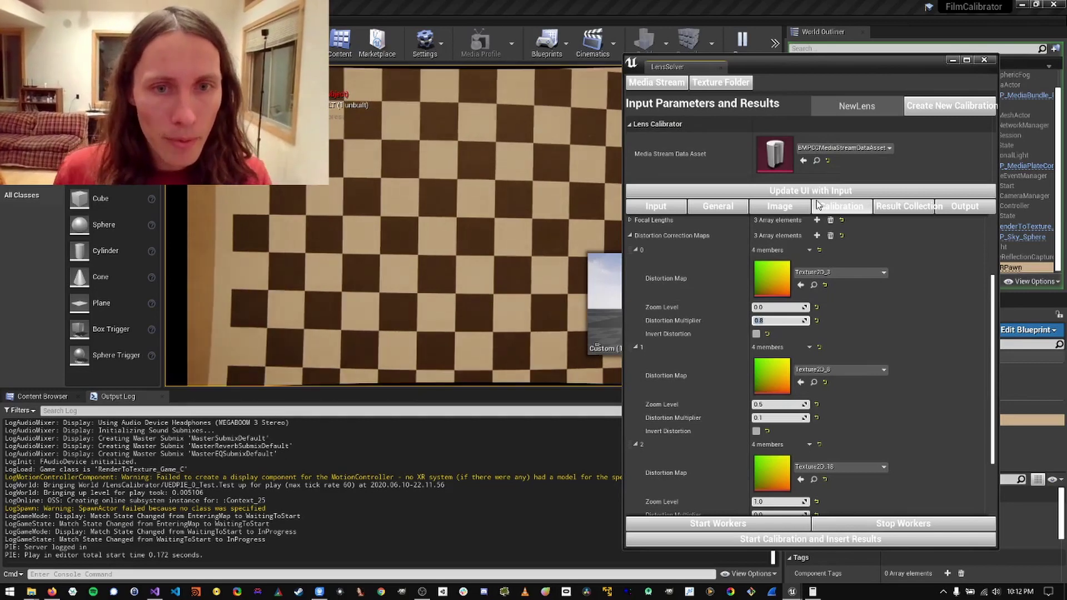
left_click_drag(806, 62, 923, 158)
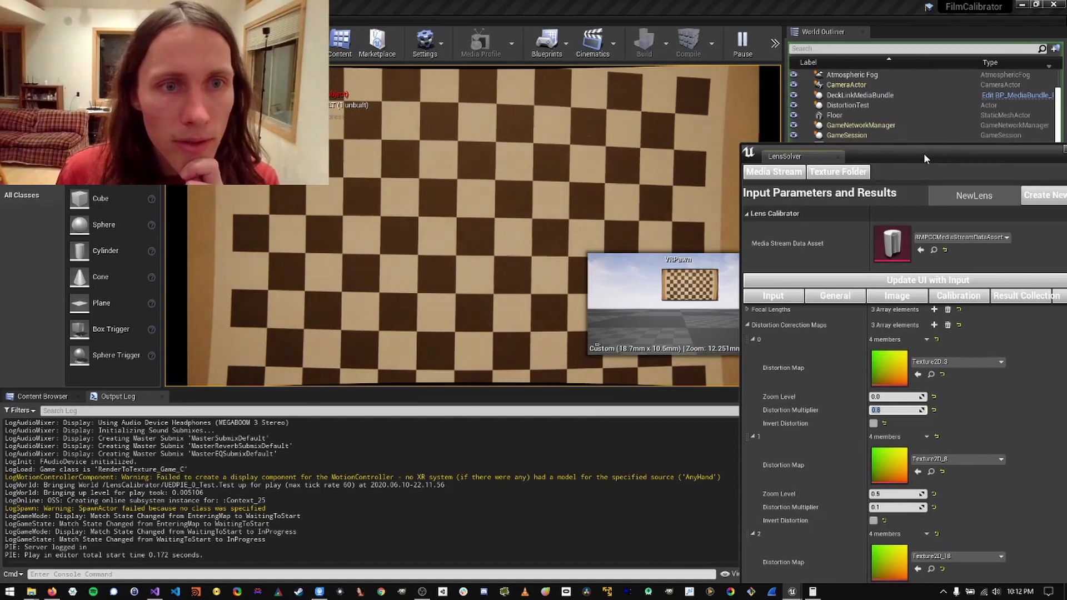
left_click_drag(924, 152, 795, 75)
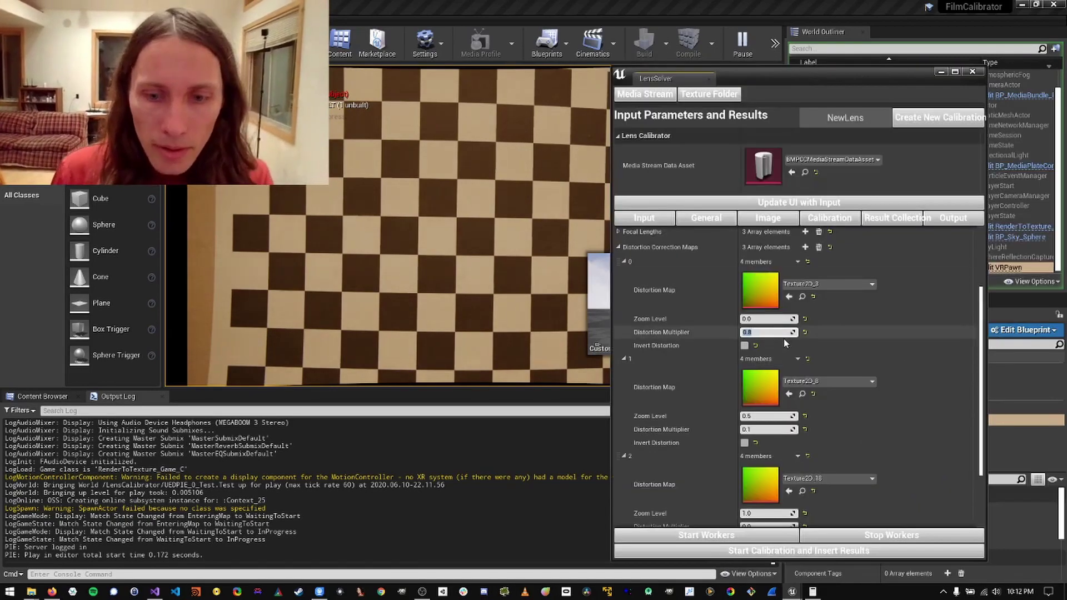
Set the first distortion correction map's Distortion Multiplier to 0.7 and minimize LensSolver
type("0.7")
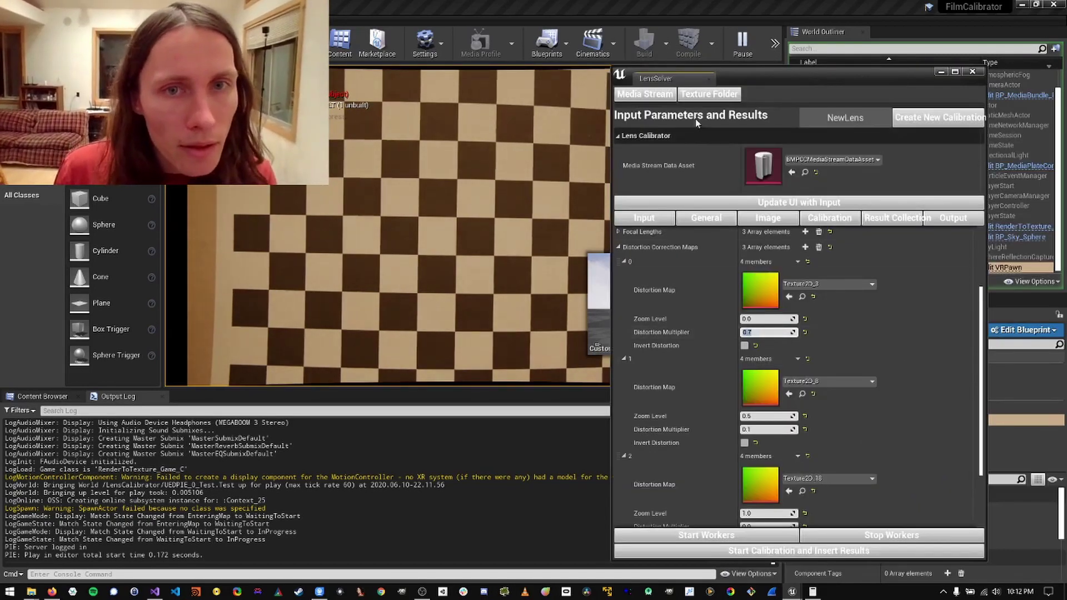
left_click_drag(766, 78, 763, 45)
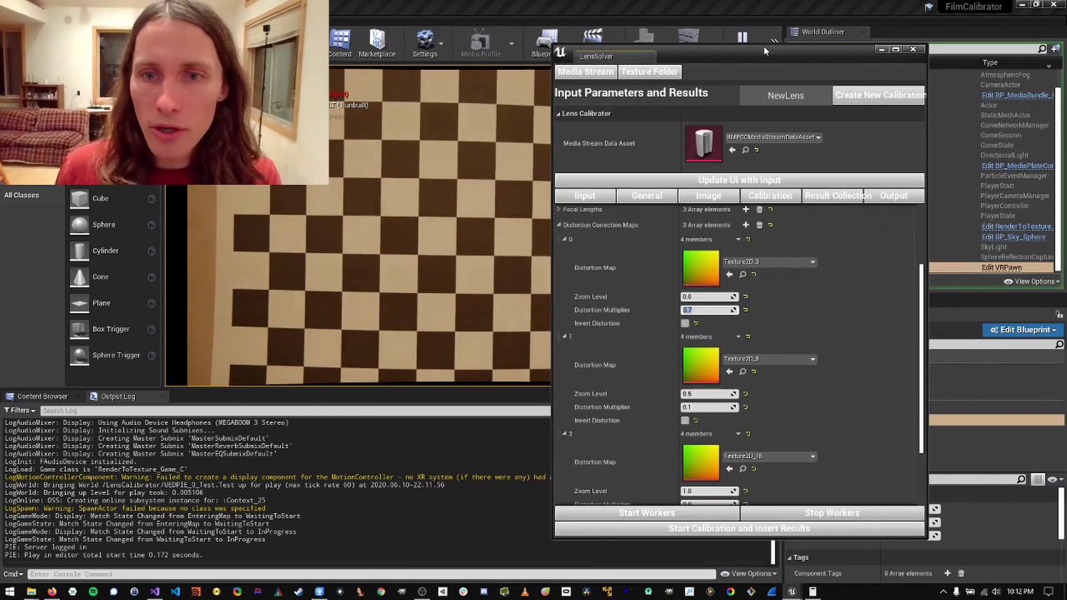
left_click(883, 51)
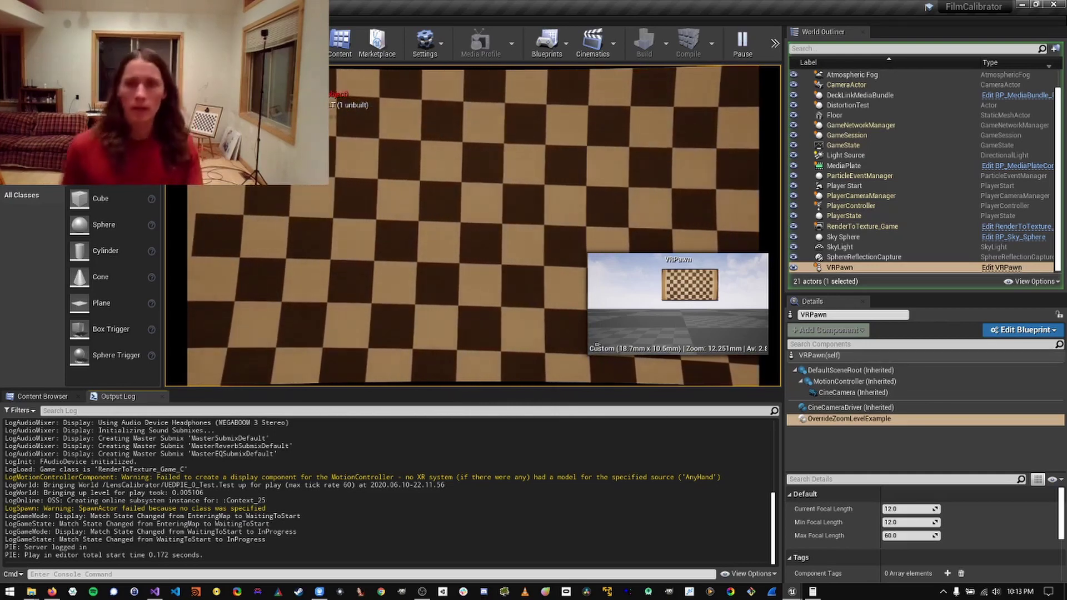
Set the OverrideZoomLevelExample component's Current Focal Length to 36
left_click(909, 508)
type("35")
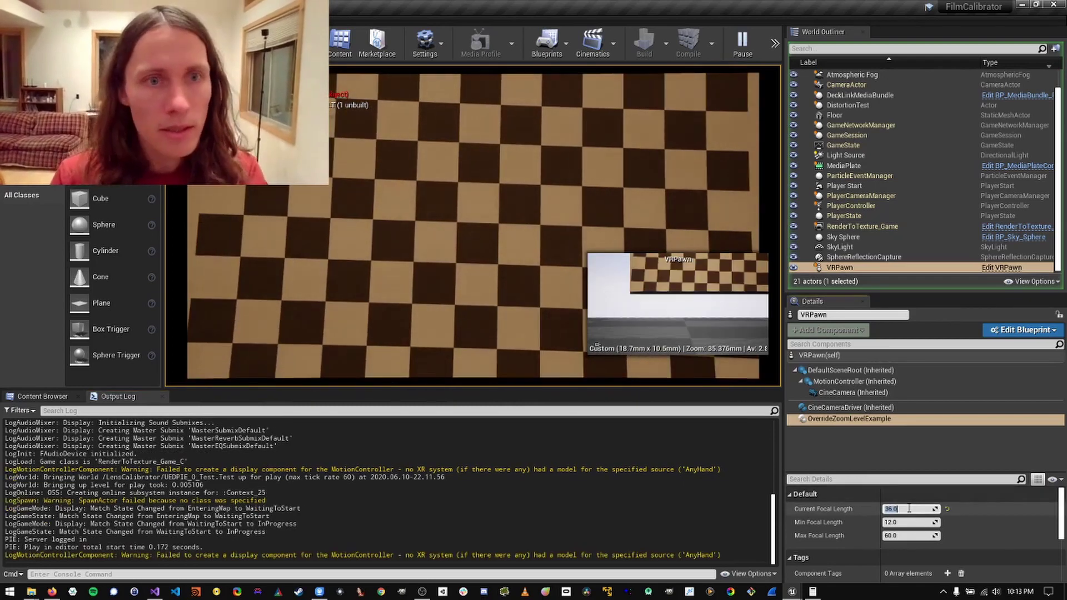
key("Return")
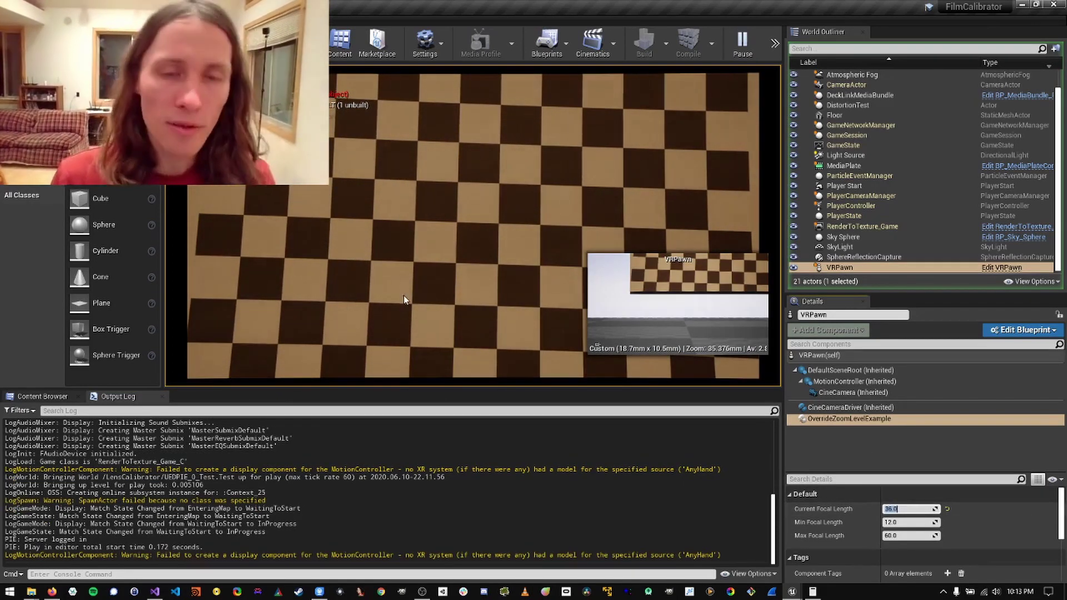
Bring LensSolver back, try Distortion Multipliers of 0.0 and 0.05 on the second distortion correction map, and set it to 0.1
left_click(26, 398)
key("alt+Tab")
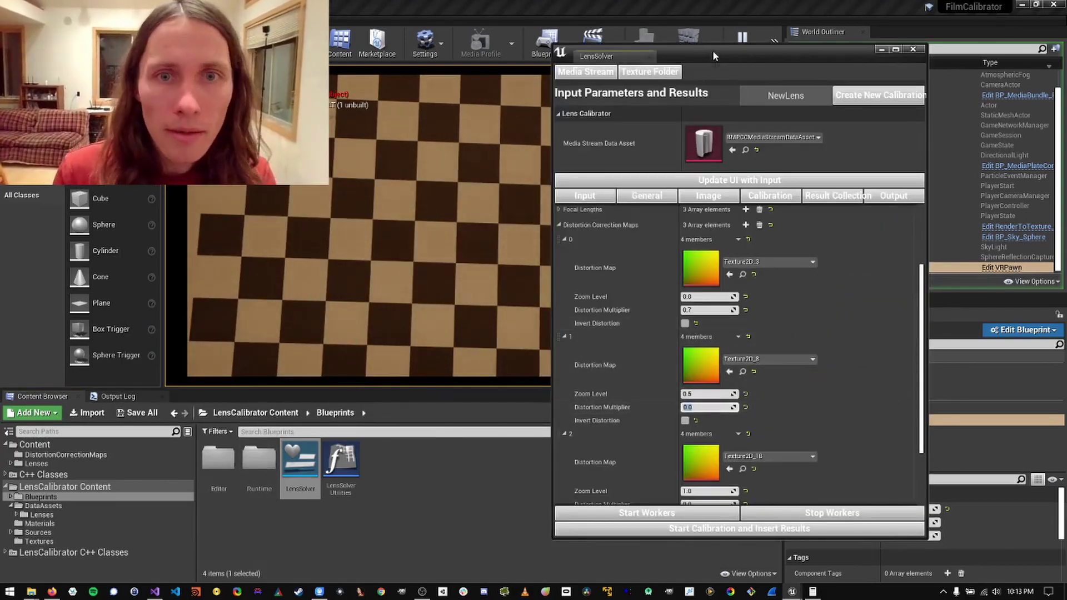
mouse_move(711, 51)
left_mouse_down()
mouse_move(878, 83)
mouse_move(713, 52)
left_mouse_up()
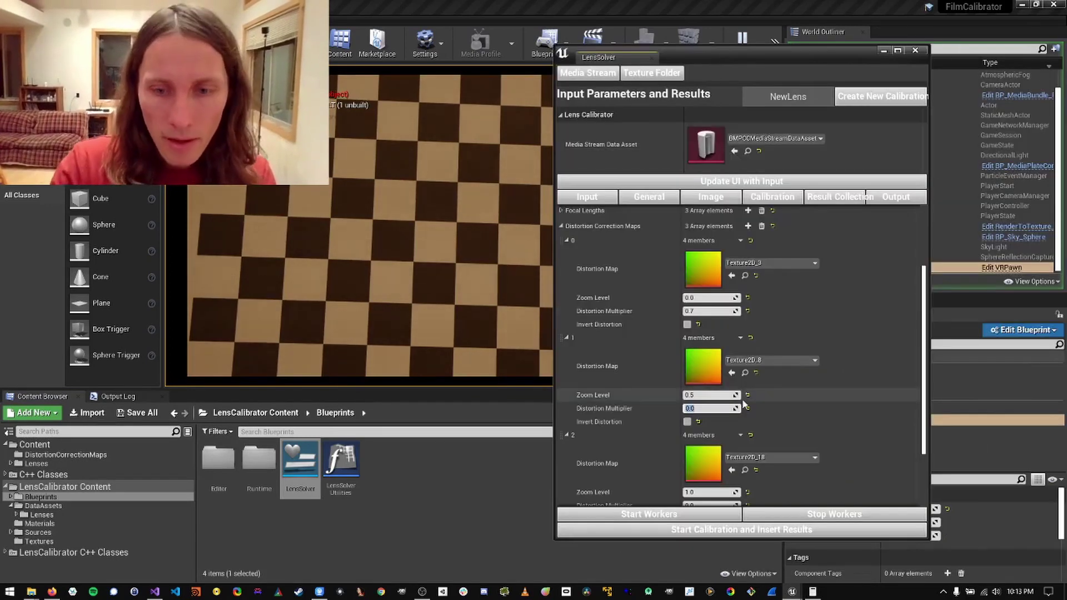
type("0.1")
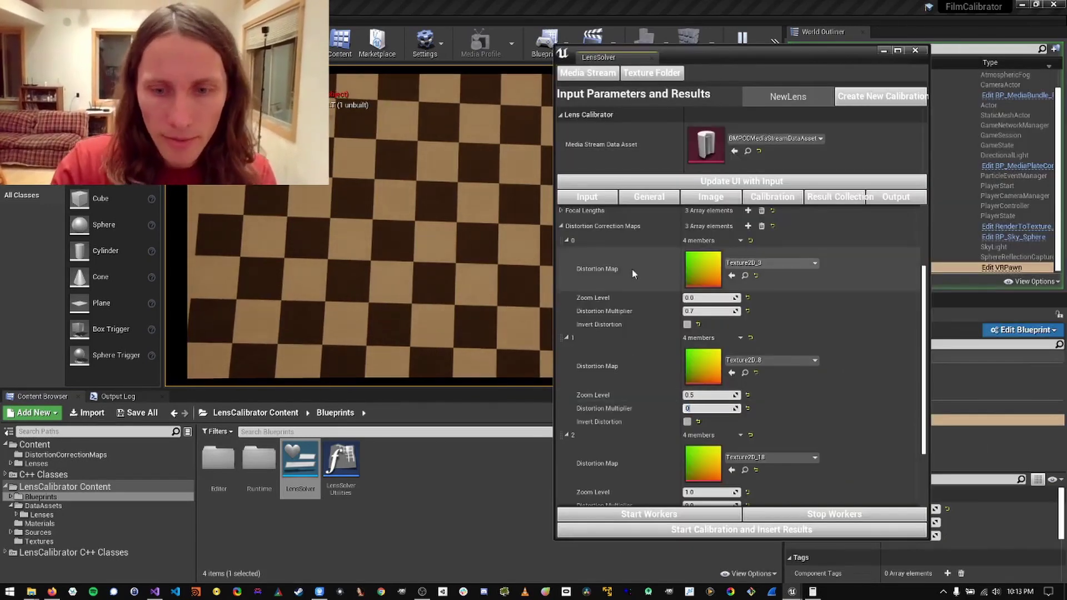
type("5")
key("Return")
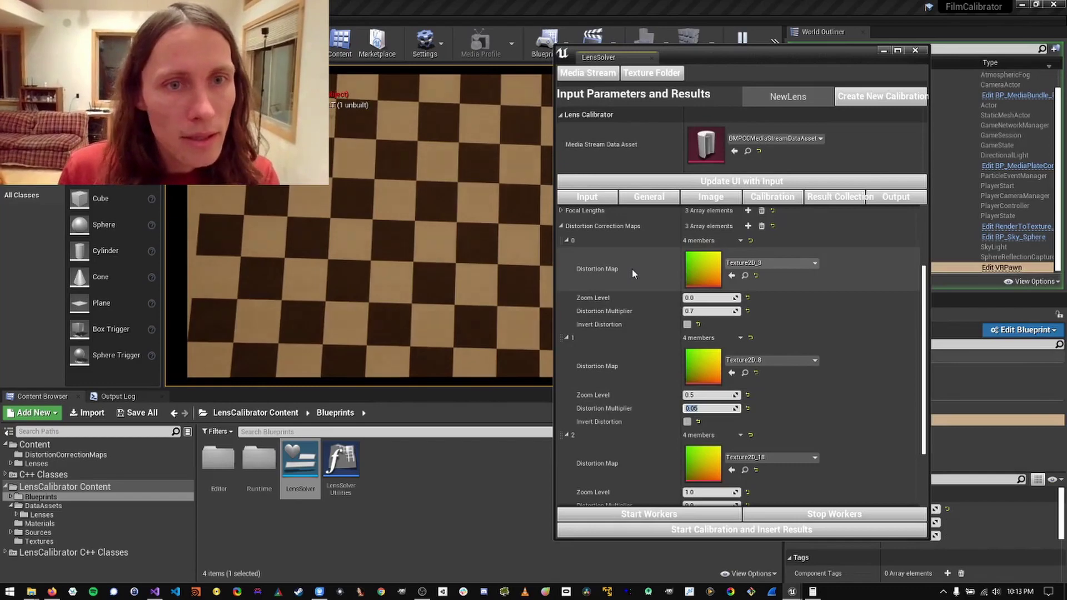
mouse_move(707, 64)
left_mouse_down()
mouse_move(921, 209)
mouse_move(628, 46)
mouse_move(693, 89)
mouse_move(719, 68)
left_mouse_up()
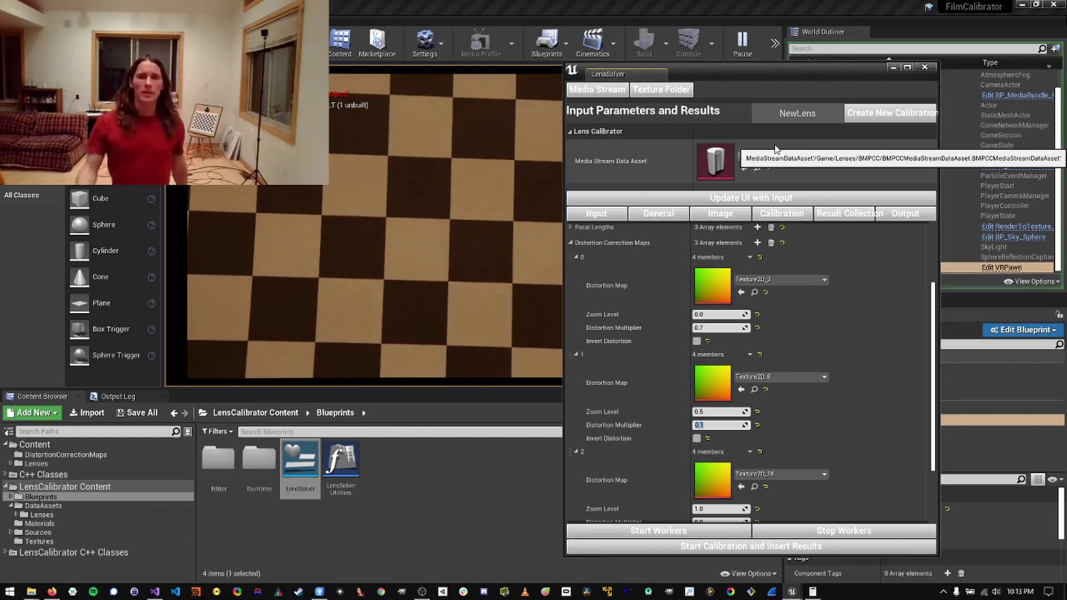
Minimize LensSolver, set the OverrideZoomLevelExample component's Current Focal Length to 60, and finally return it to 12
left_click(893, 67)
left_click(909, 509)
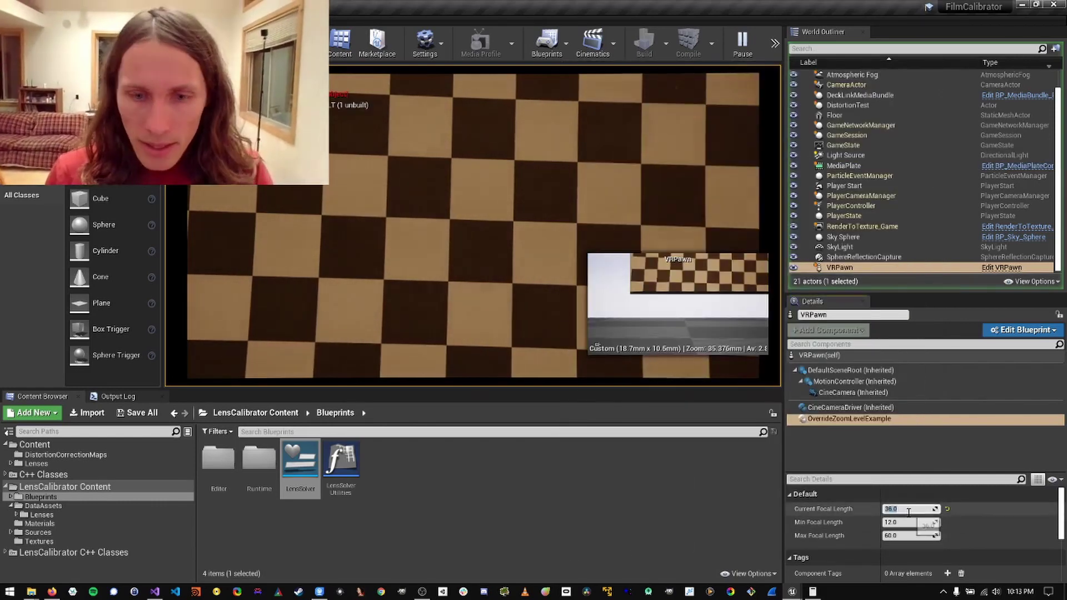
type("60")
key("Return")
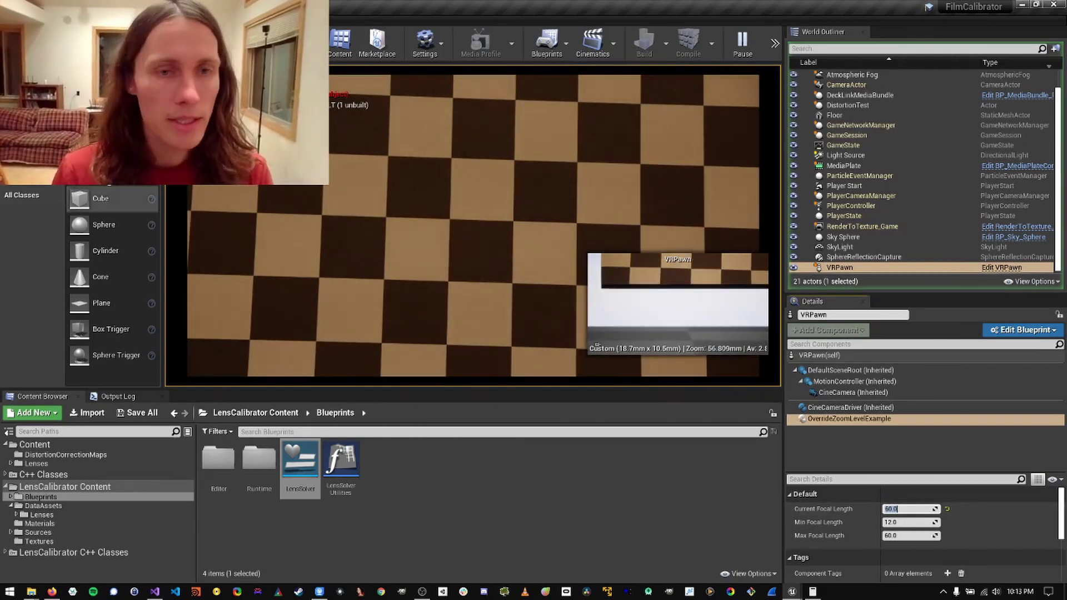
key("Return")
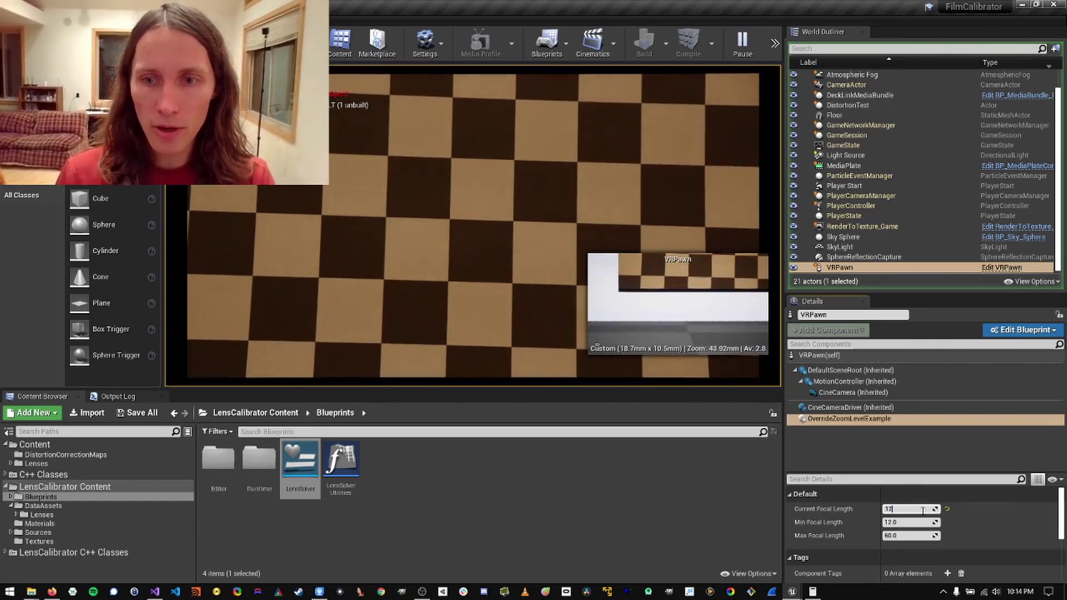
key("Return")
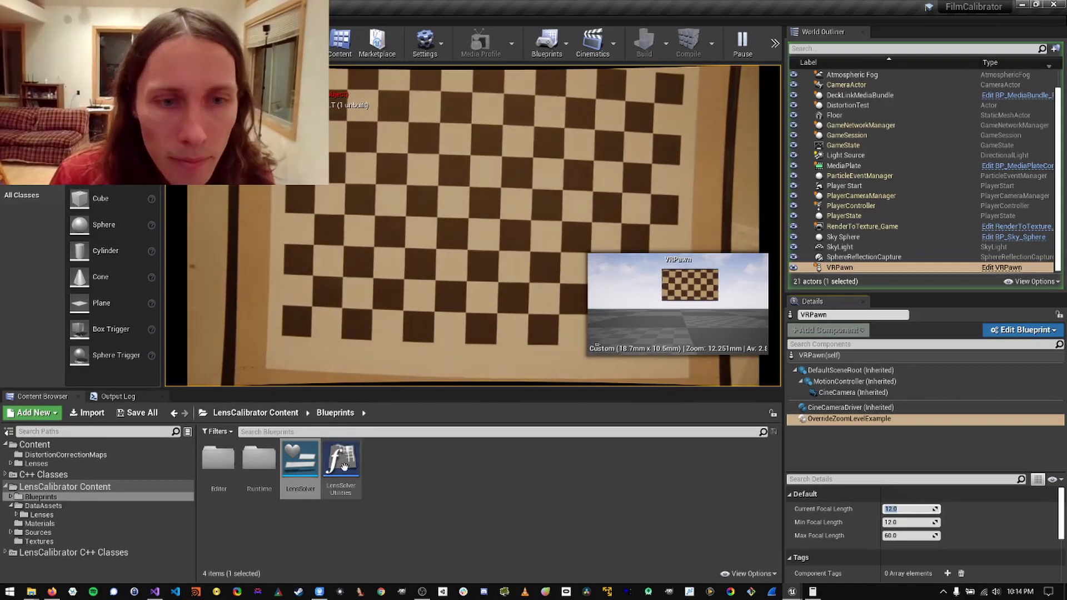
Bring LensSolver back, try Distortion Multipliers of 0.5 and 0.9 on the first distortion correction map, and uncover more of the viewport
key("alt+Tab")
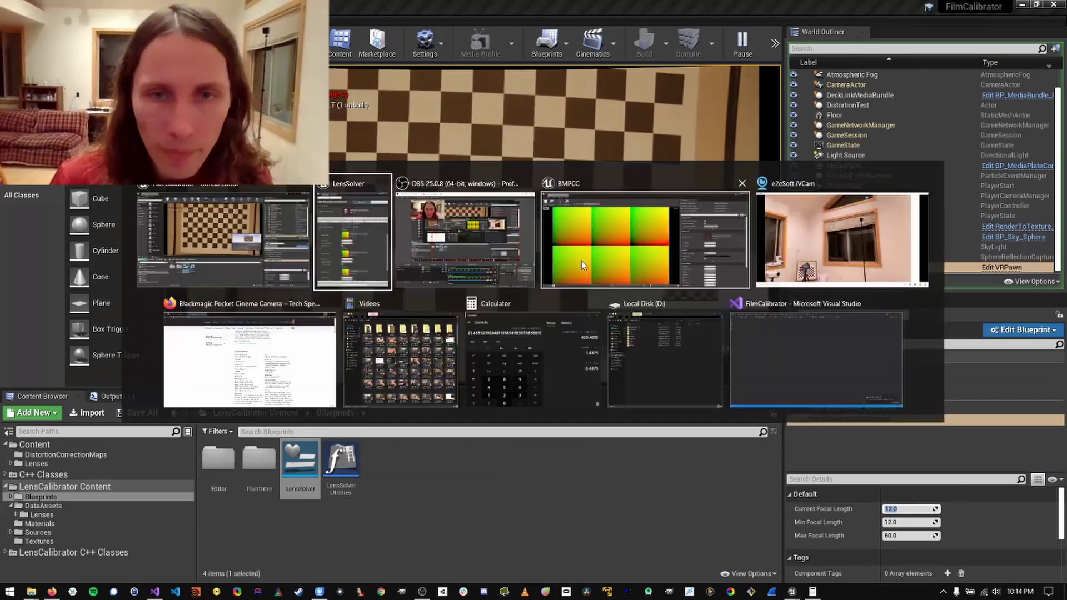
left_click(581, 261)
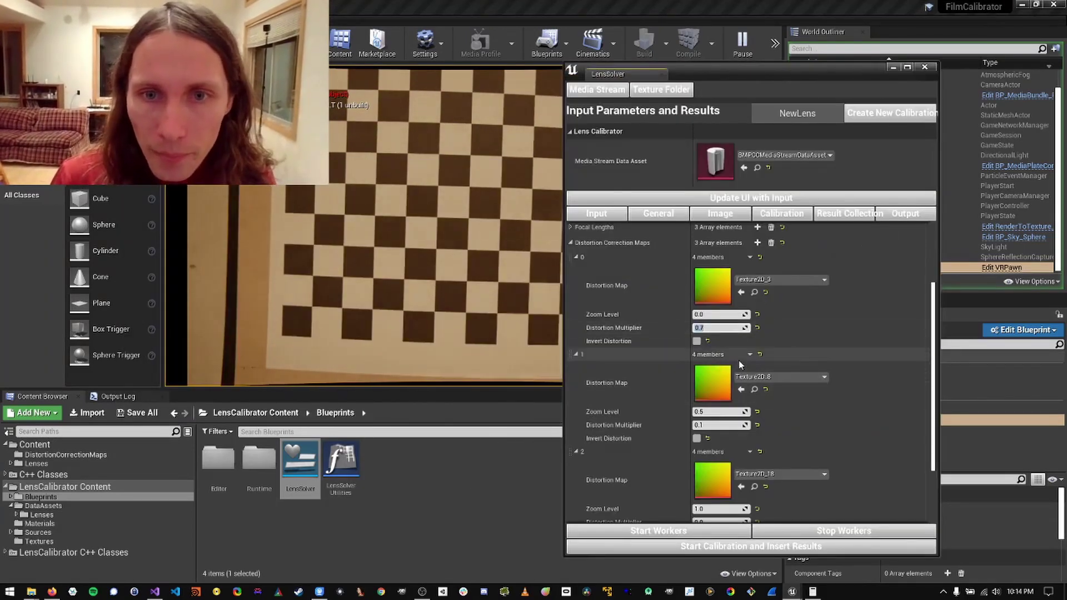
type("0.5")
key("Return")
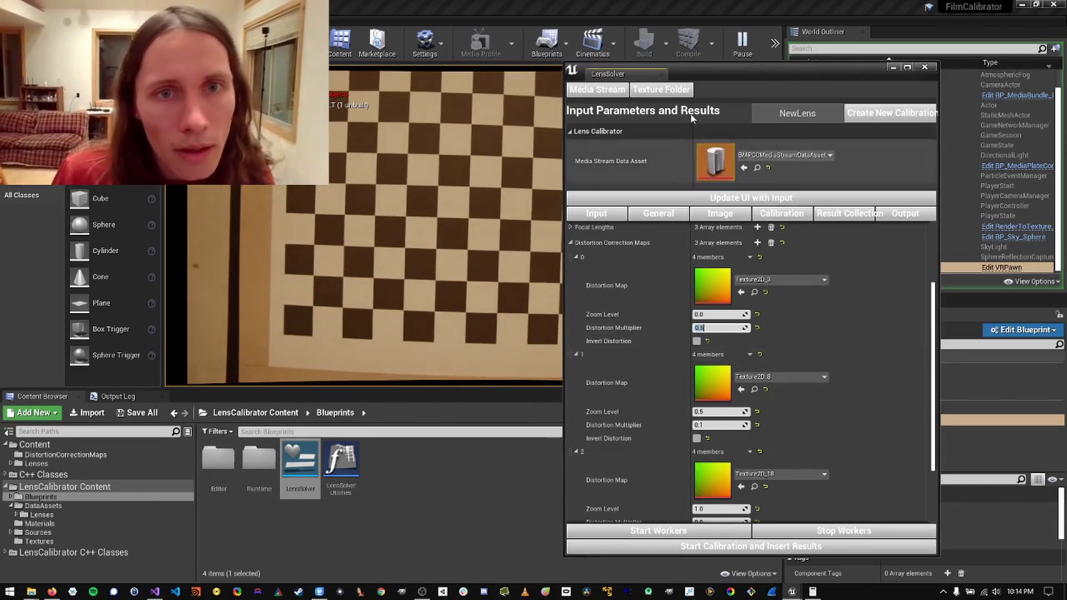
type("0.9")
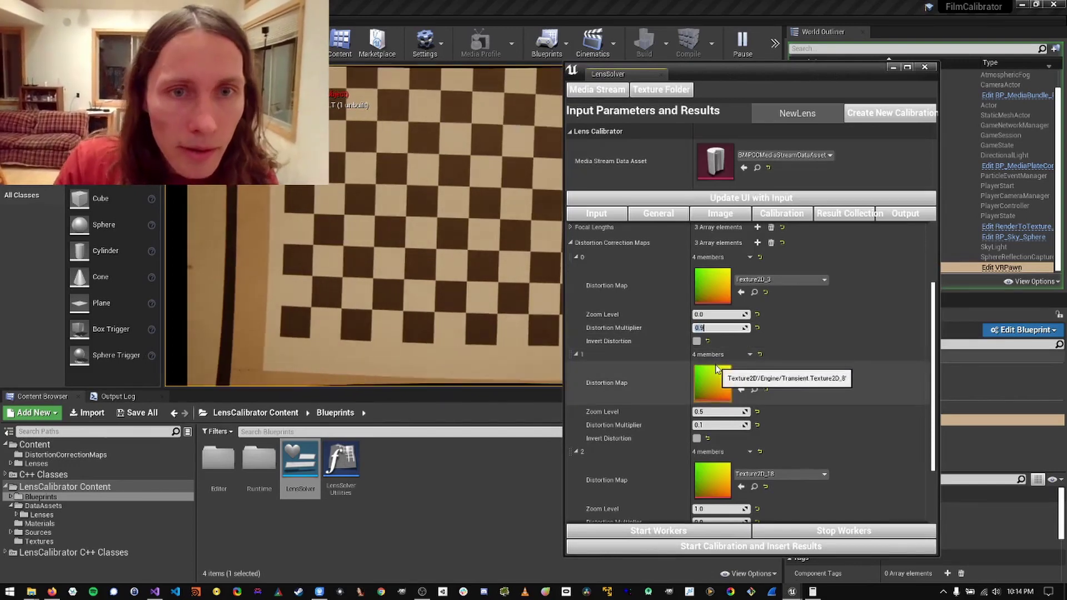
key("Return")
left_click_drag(707, 76, 745, 95)
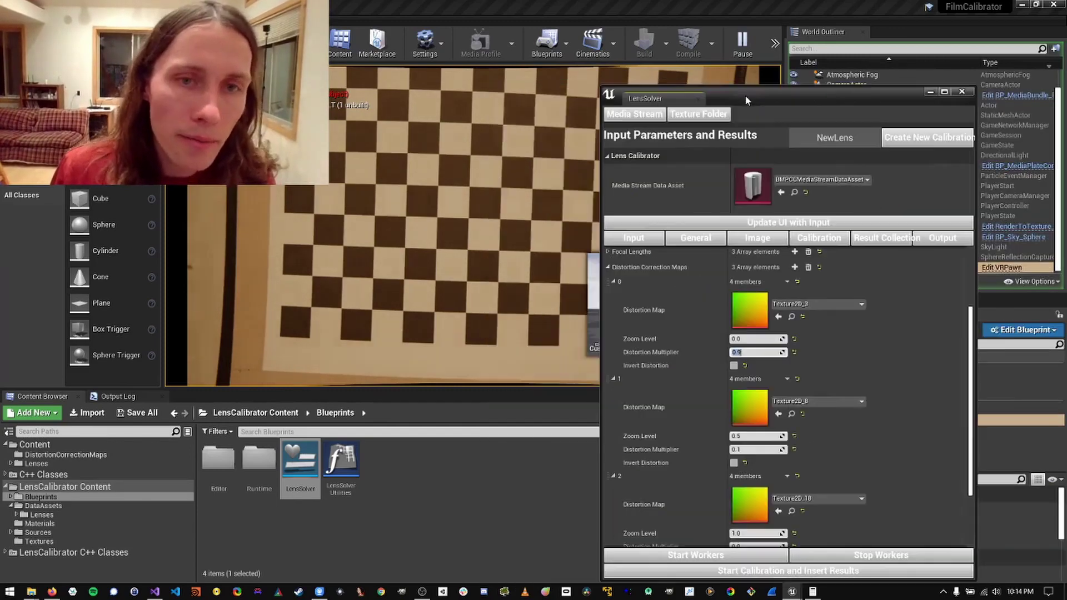
Try a Distortion Multiplier of 0.8 on the first distortion correction map, set it to 0.7, and close LensSolver
type("0")
key("Return")
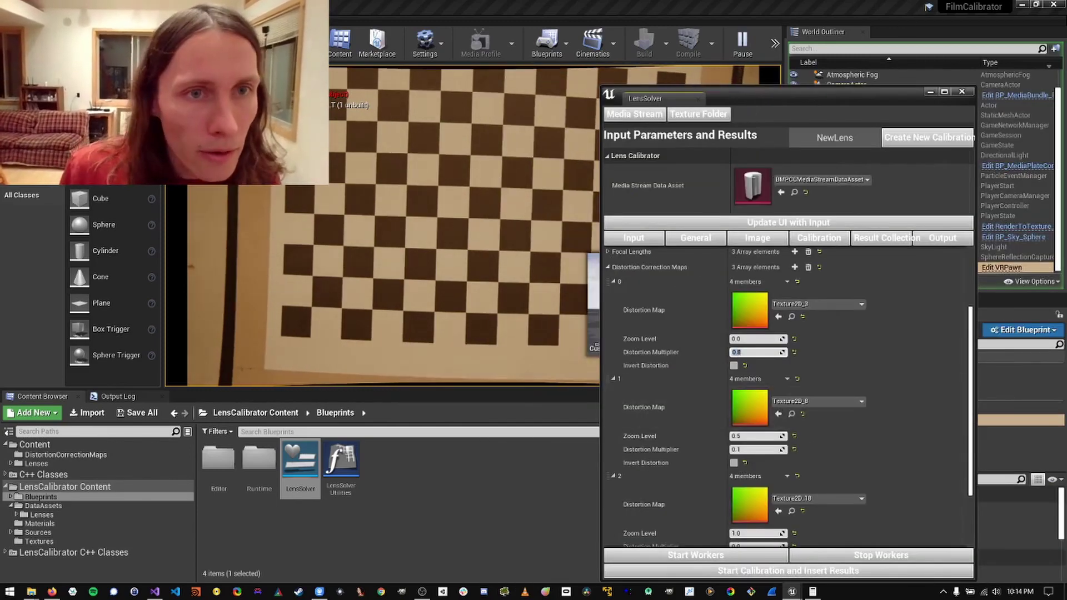
type("0")
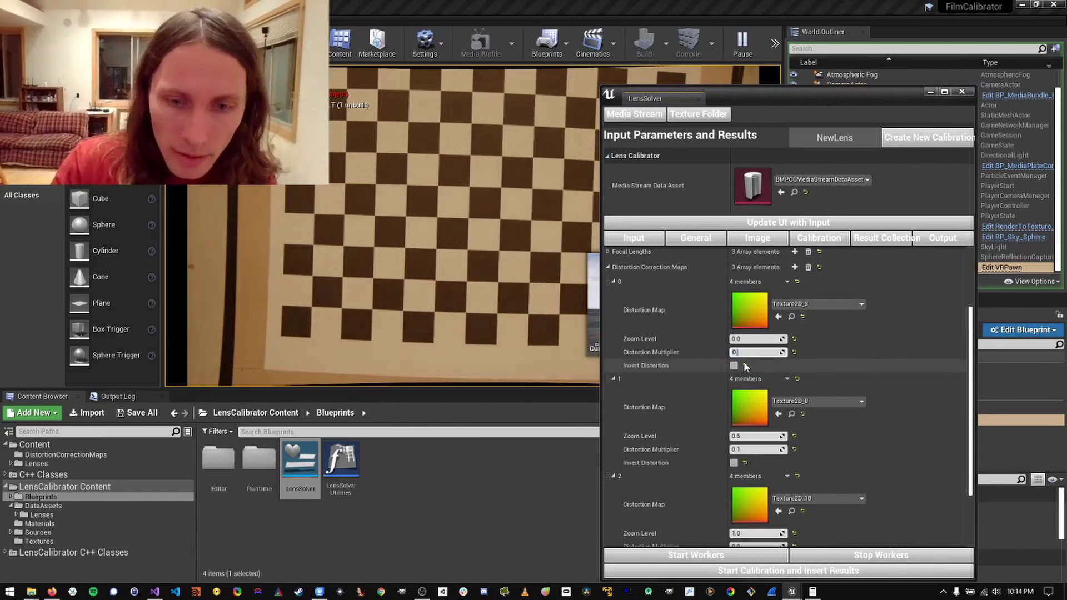
type(".7")
key("Return")
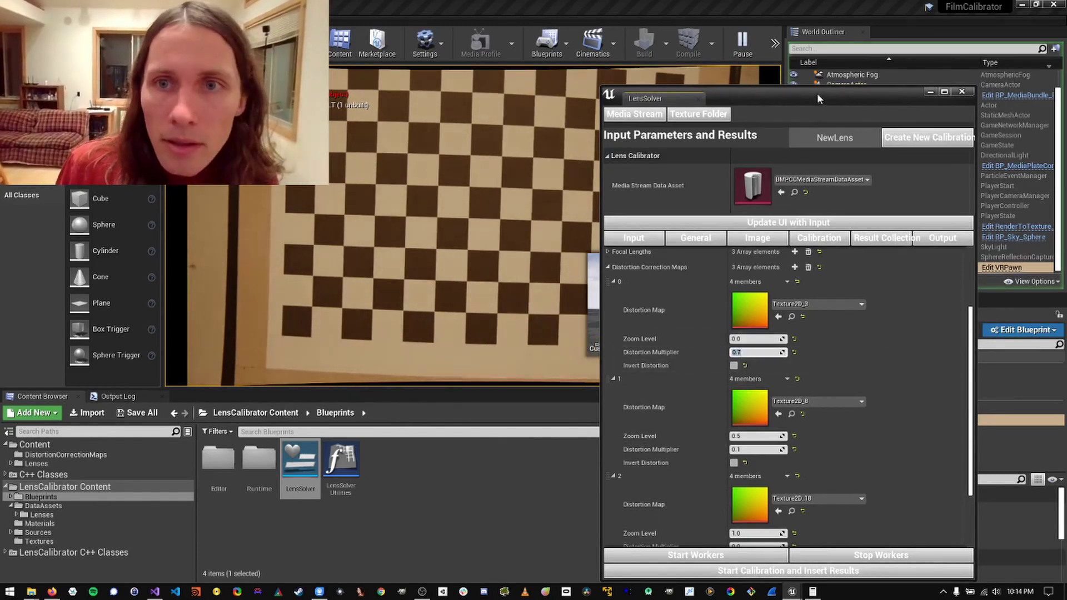
left_click_drag(817, 92, 741, 98)
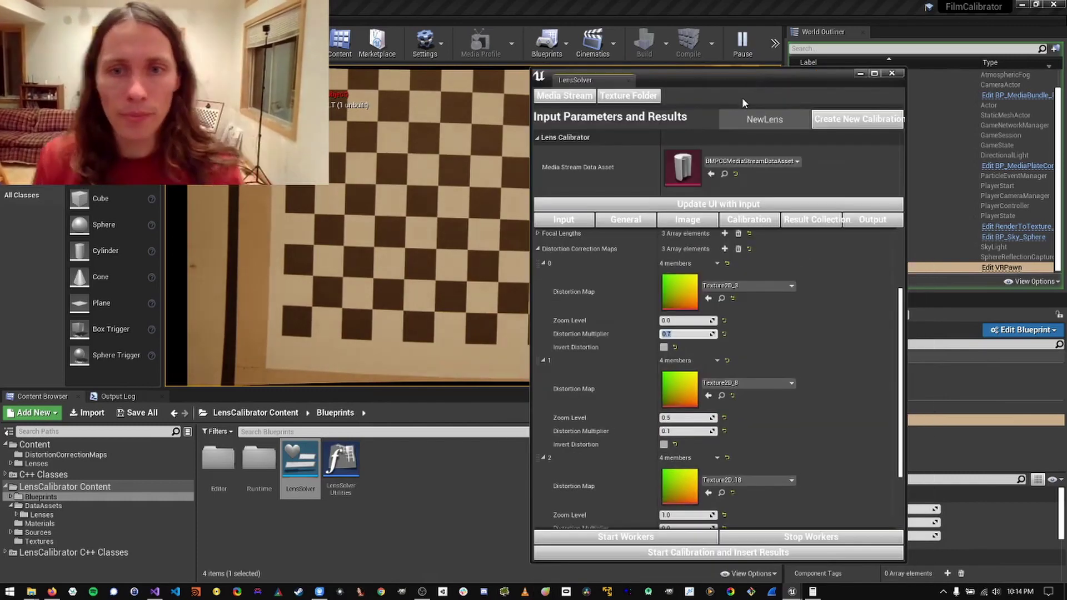
left_click(892, 73)
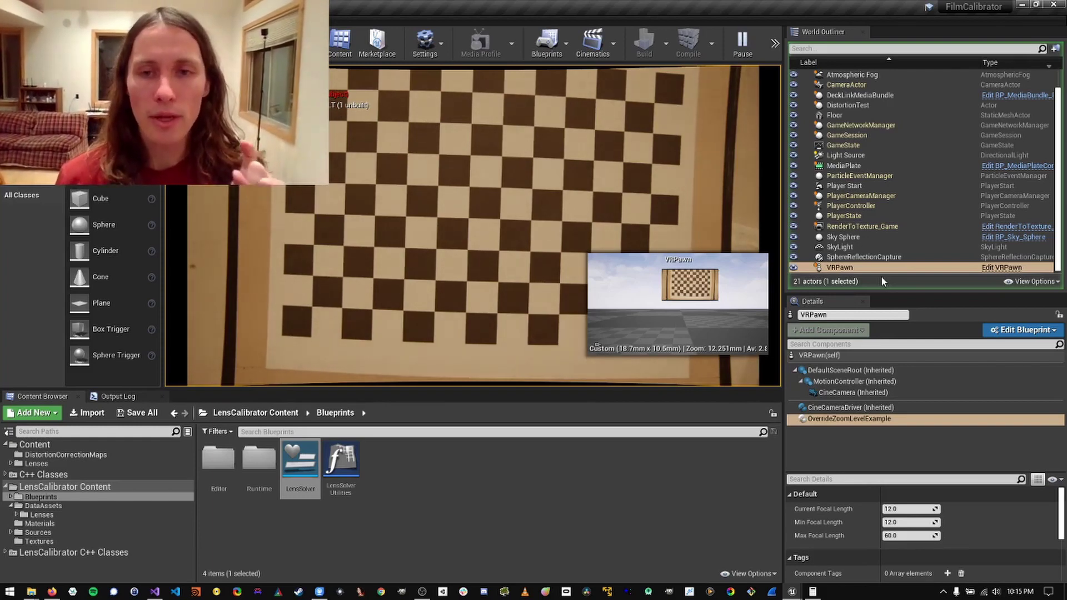
Select the VRPawn's CineCamera component and expand its Filmback settings to examine the sensor dimensions alongside the current focal length
left_click_drag(909, 508, 681, 306)
mouse_move(916, 509)
left_mouse_down()
mouse_move(978, 512)
mouse_move(917, 509)
left_mouse_up()
left_click(851, 393)
scroll(889, 499, "down", 1)
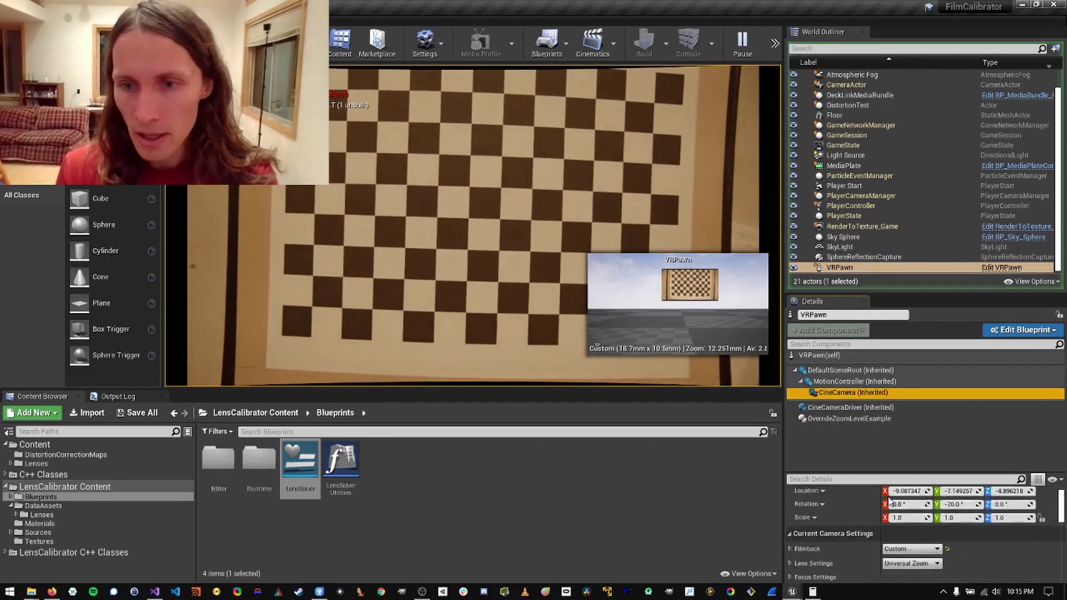
scroll(890, 499, "down", 3)
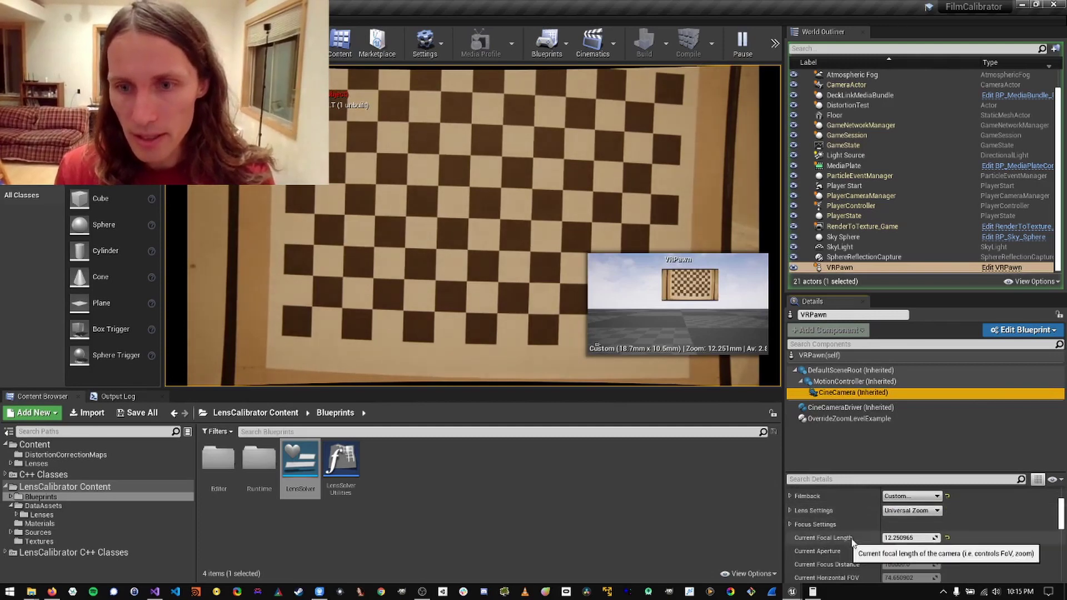
left_click(792, 494)
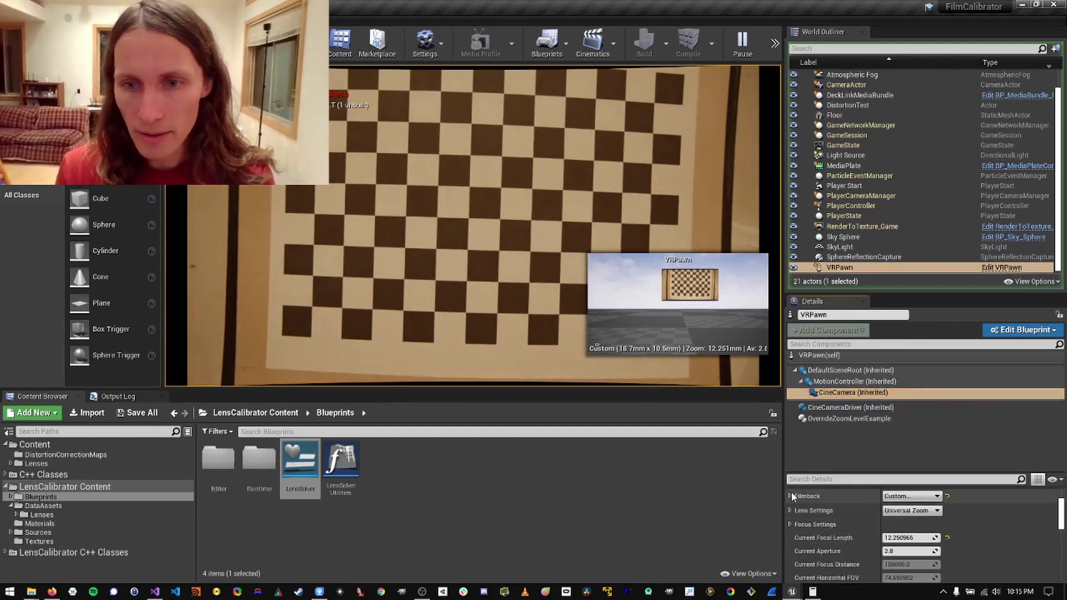
left_click(791, 495)
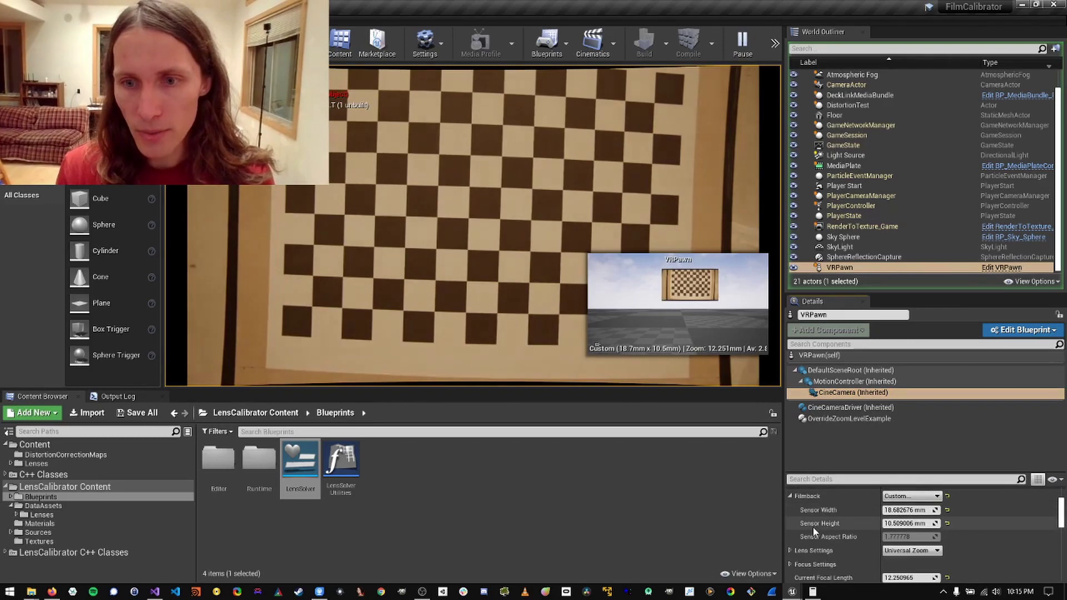